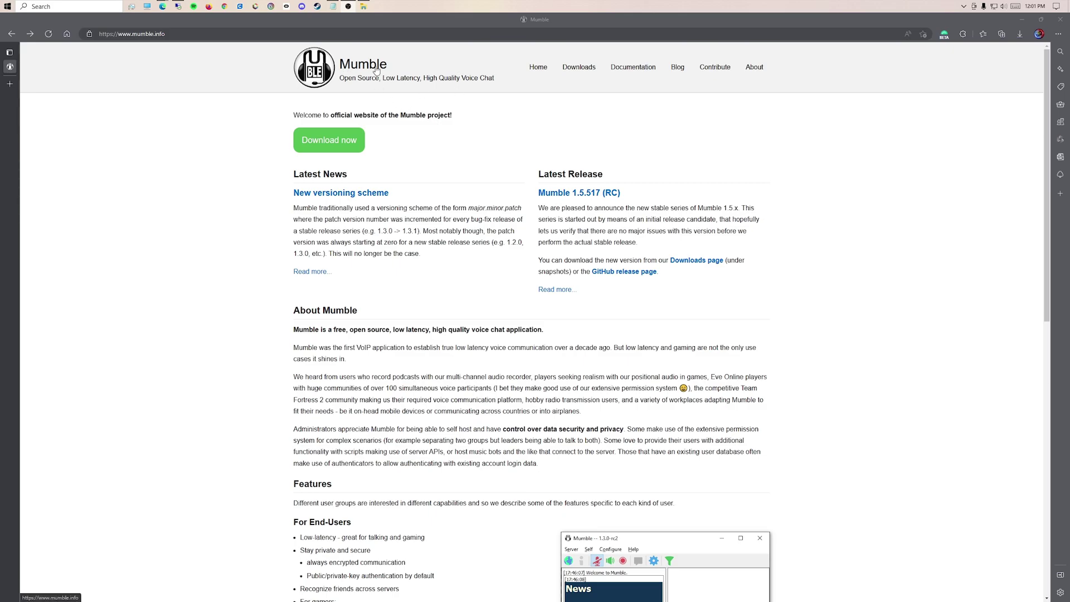
- Open the Mumble downloads page, minimize the browser, and move the Mumble shortcut to the third row
left_click(343, 148)
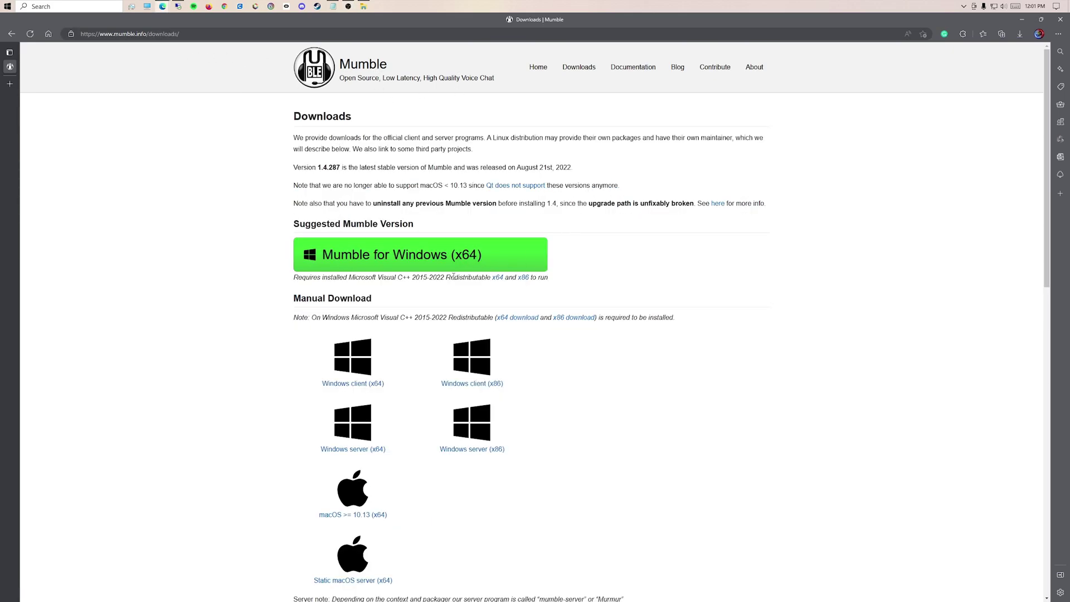
scroll(453, 275, "down", 3)
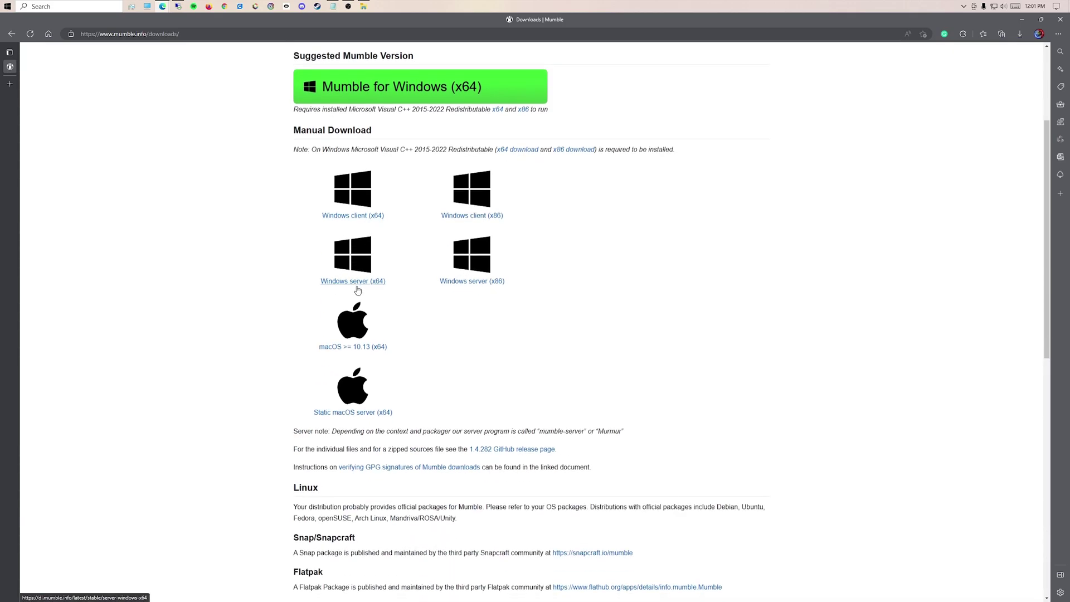
left_click(1022, 20)
left_click_drag(109, 28, 109, 112)
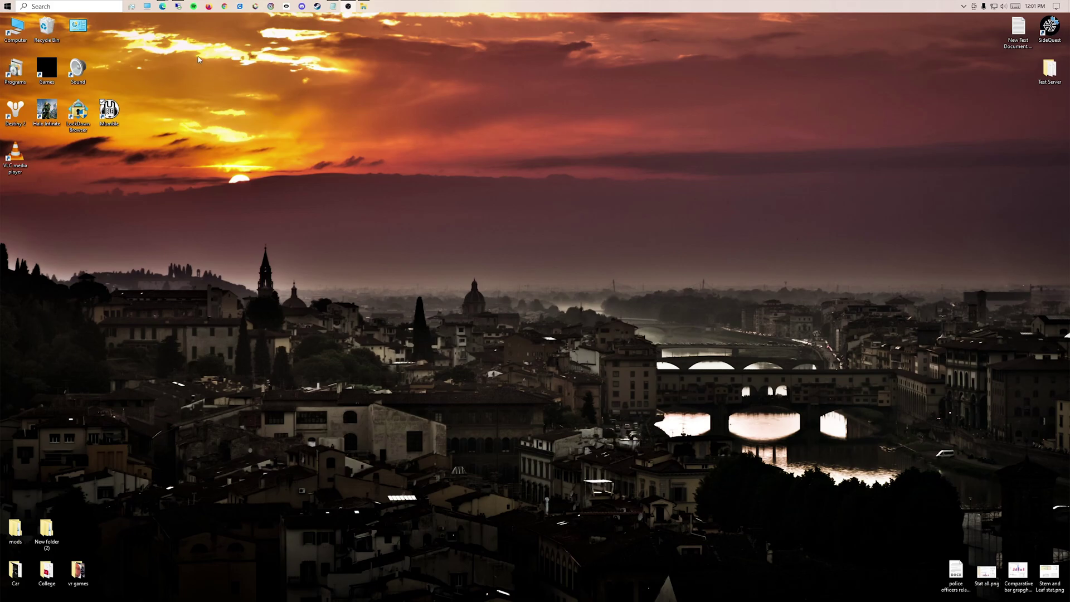
- Restore the remote desktop and switch to the Explorer window showing the Murmur folder
left_click(179, 8)
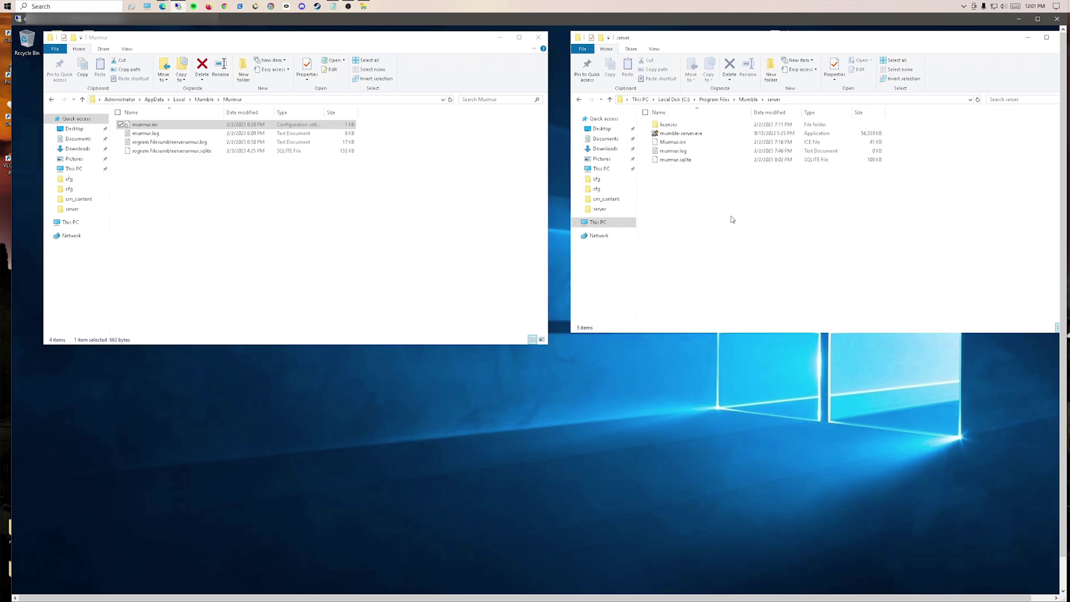
left_click_drag(756, 202, 819, 216)
left_click(137, 126)
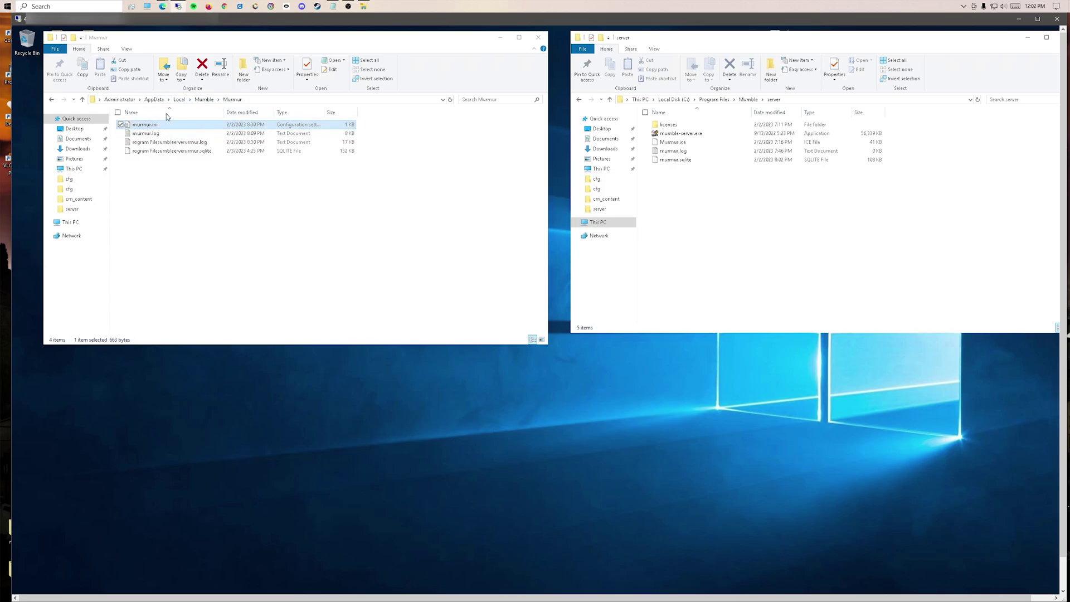
- Browse from This PC through Local Disk (C:) and Users into the Administrator folder
left_click(73, 169)
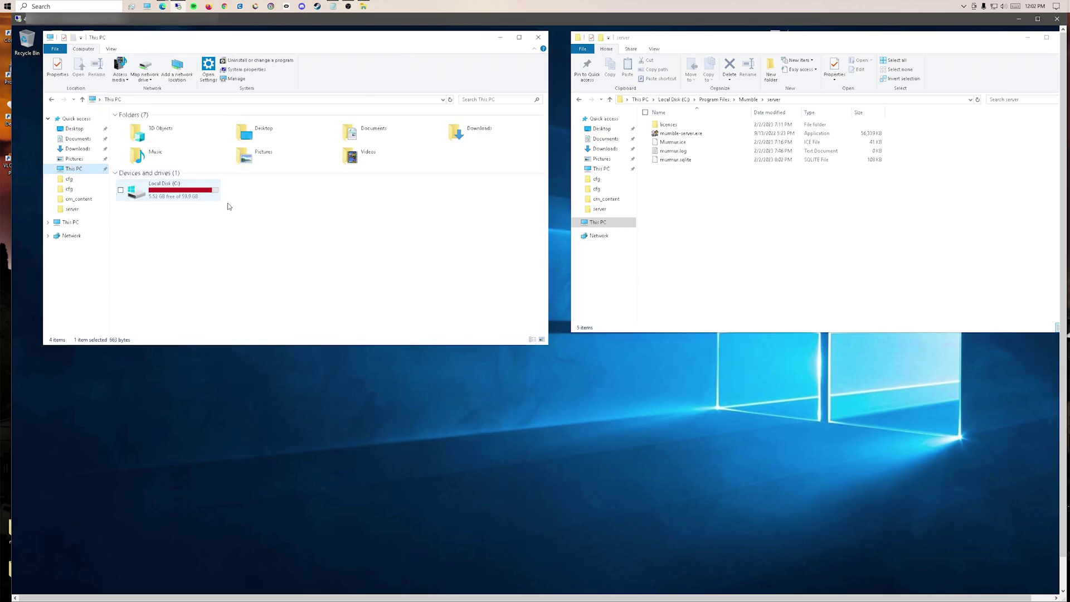
double_click(168, 192)
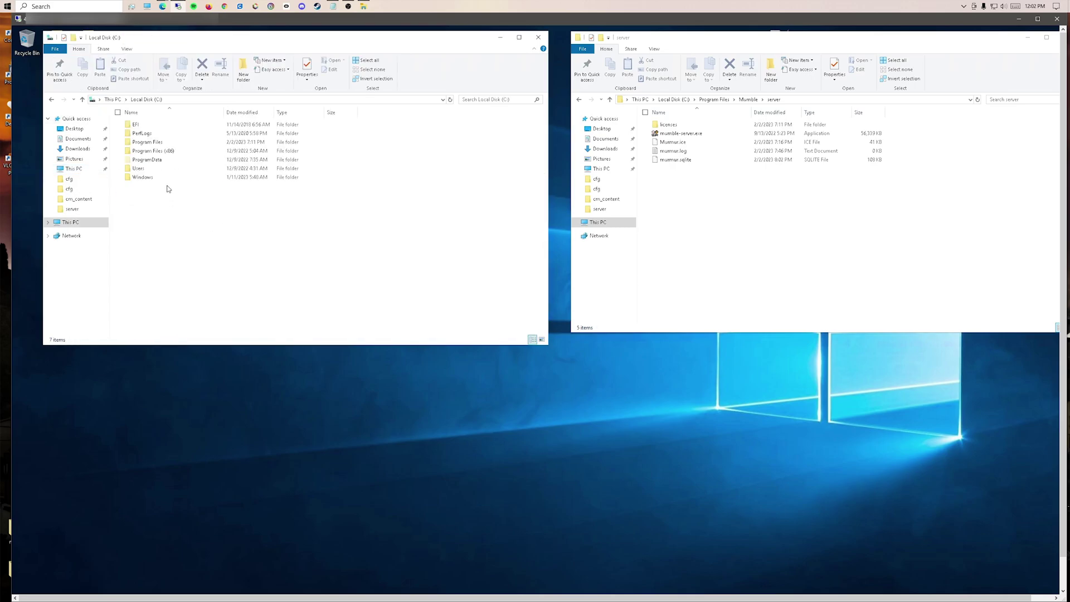
double_click(144, 168)
double_click(148, 124)
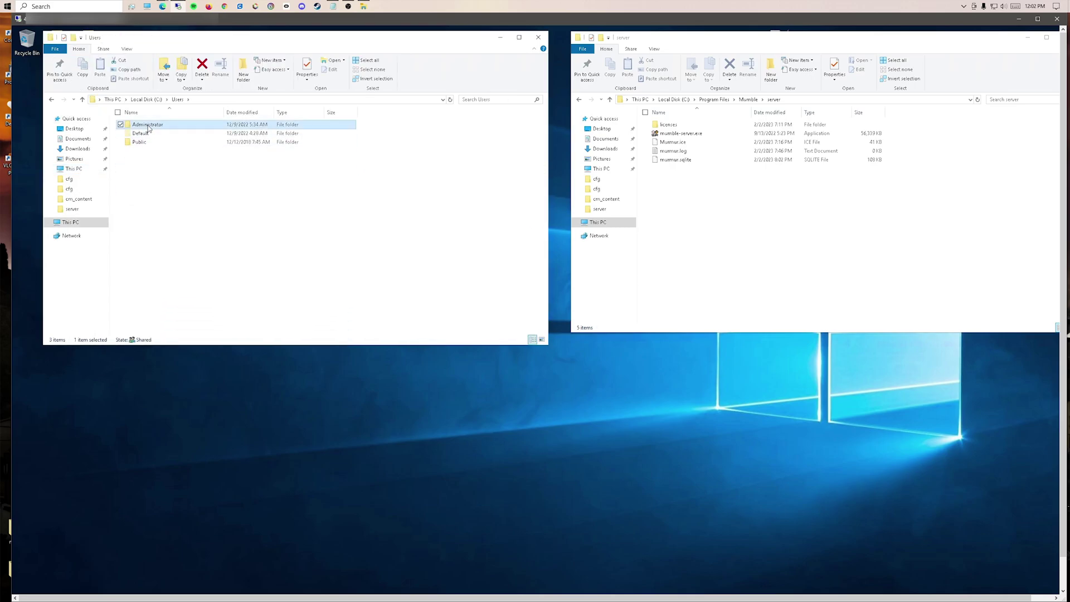
left_click(177, 99)
double_click(148, 125)
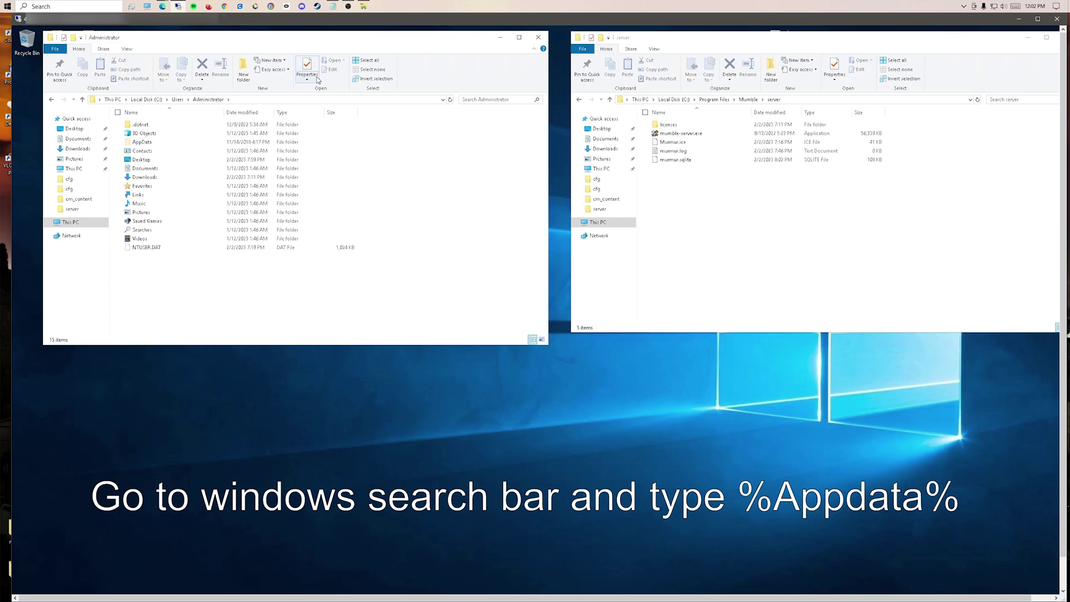
- Turn on display of hidden items in the Folder Options View settings
left_click(137, 49)
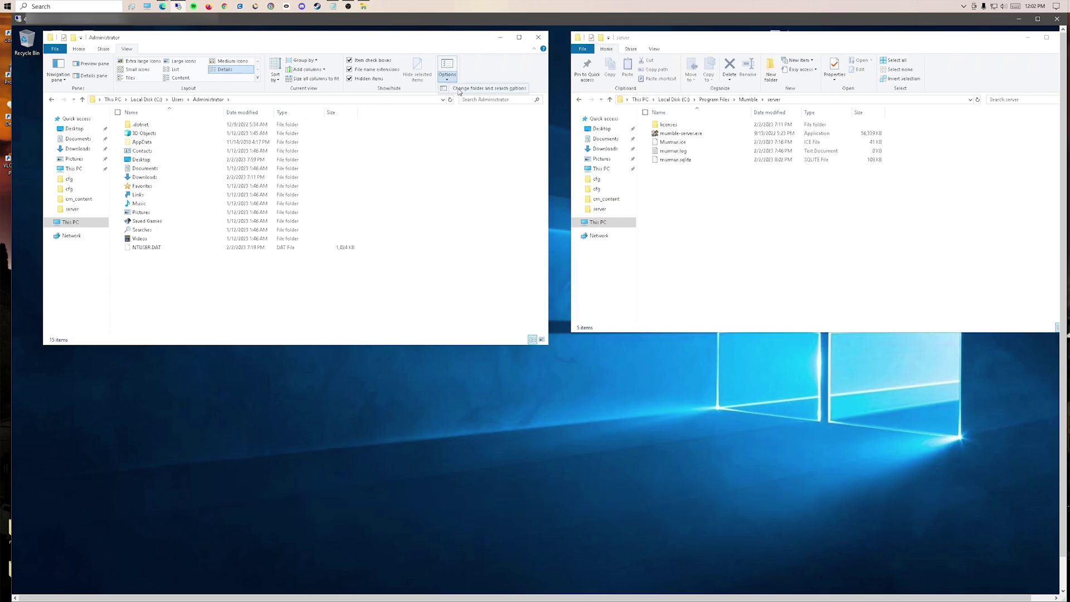
left_click(458, 89)
left_click(85, 134)
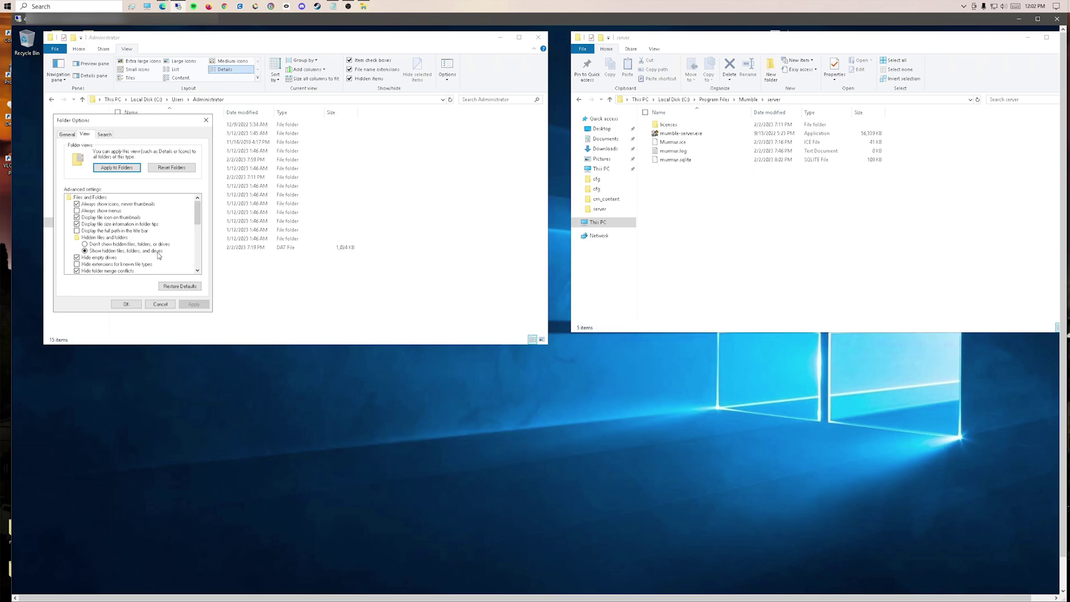
left_click(204, 121)
- Browse AppData > Local > Mumble > Murmur to list murmur.ini and murmur.log
double_click(140, 141)
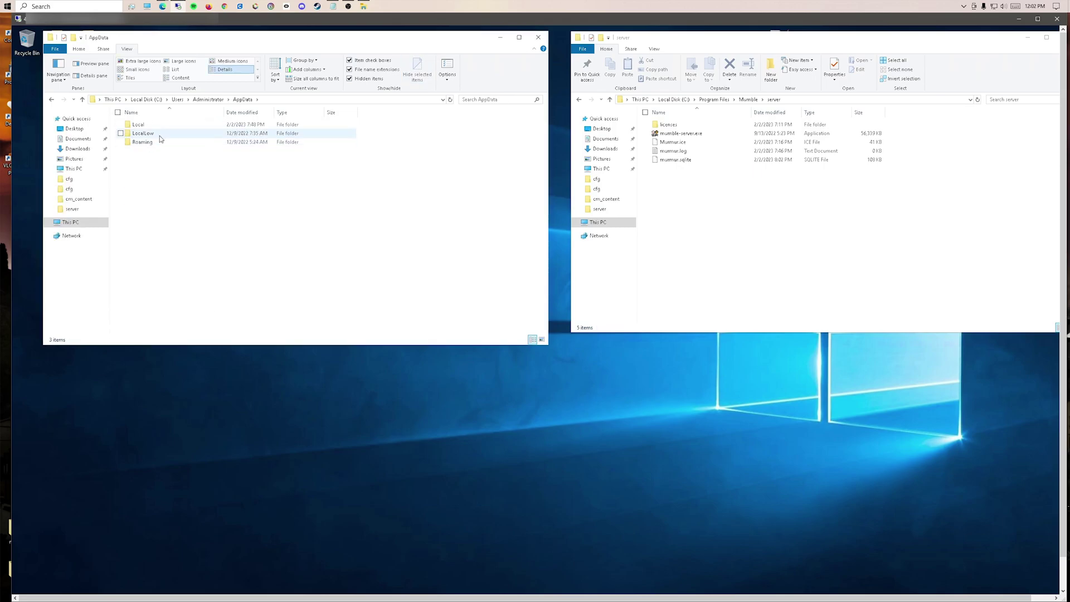
double_click(149, 127)
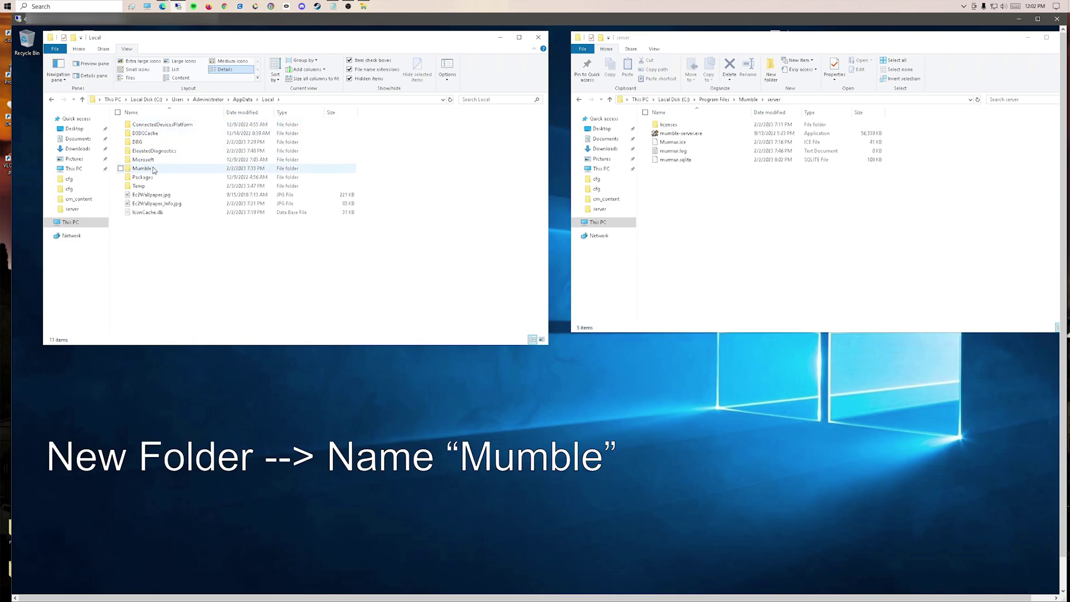
left_click(154, 168)
left_click(78, 49)
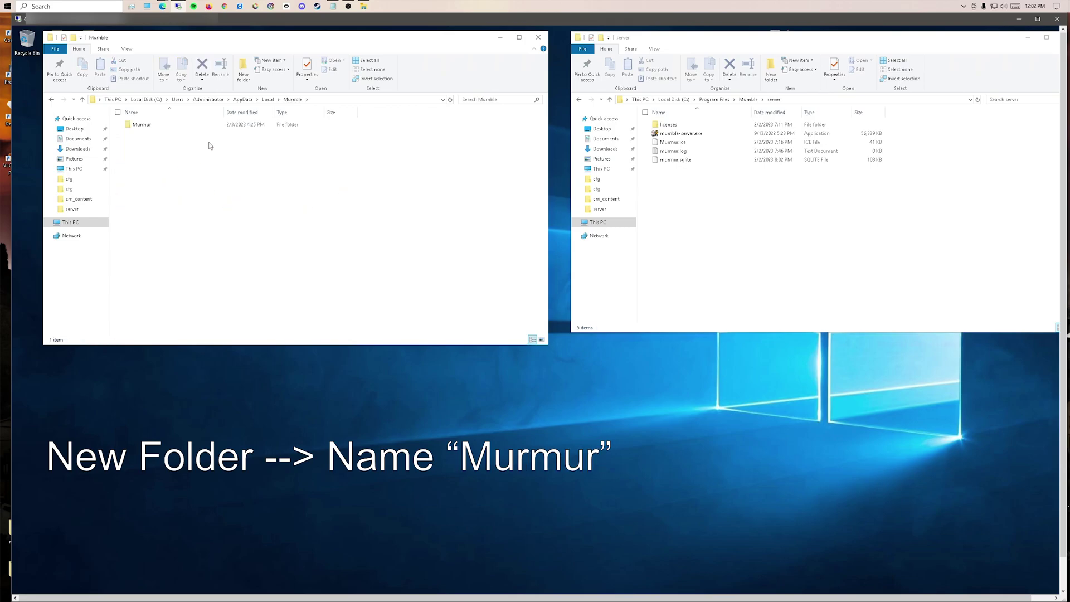
double_click(149, 128)
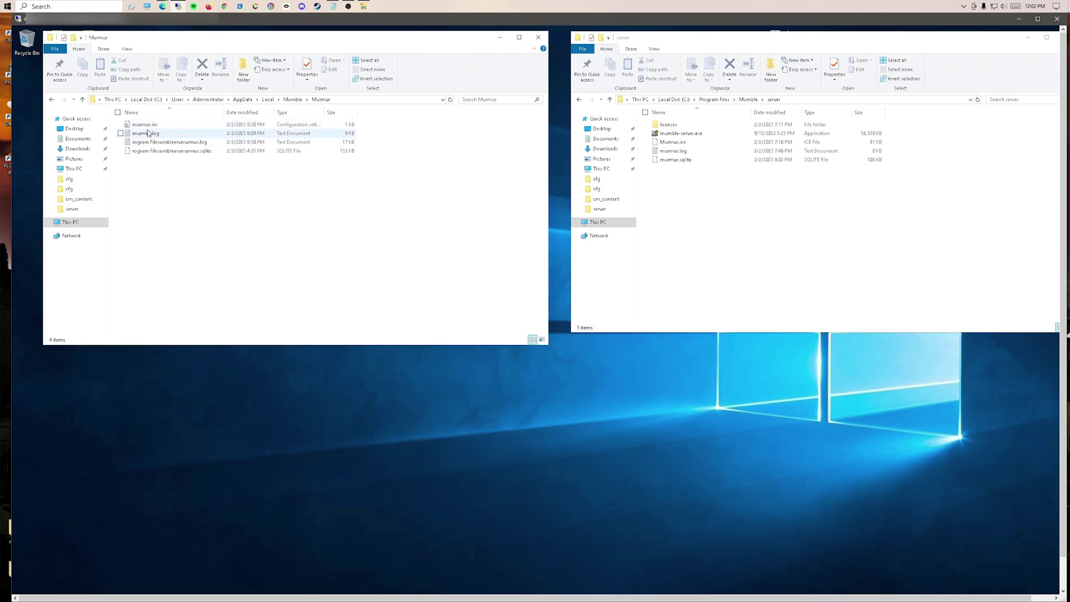
right_click(170, 194)
mouse_move(147, 287)
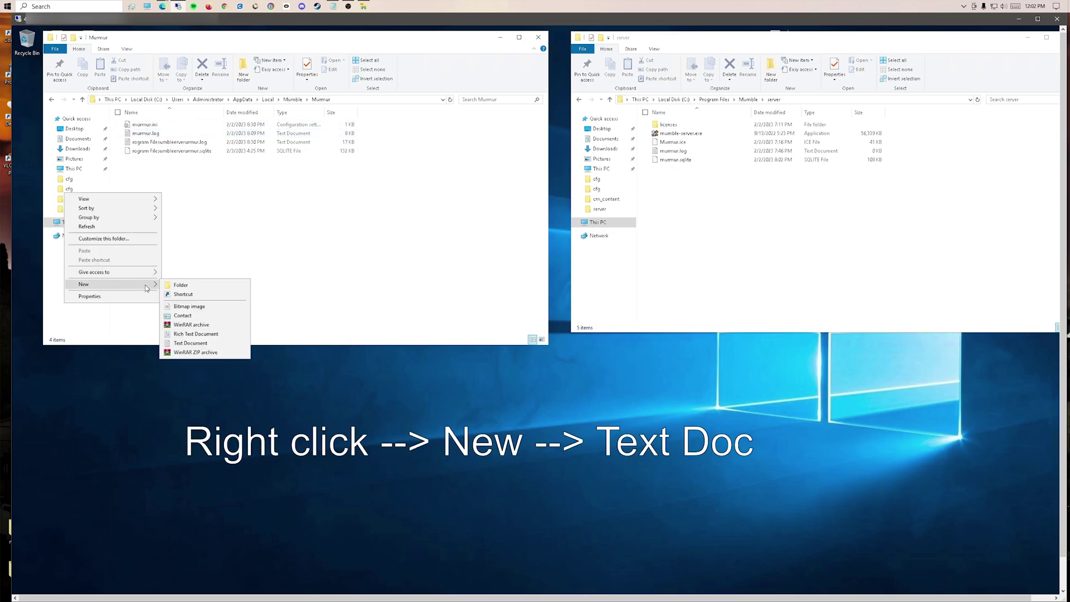
left_click(201, 344)
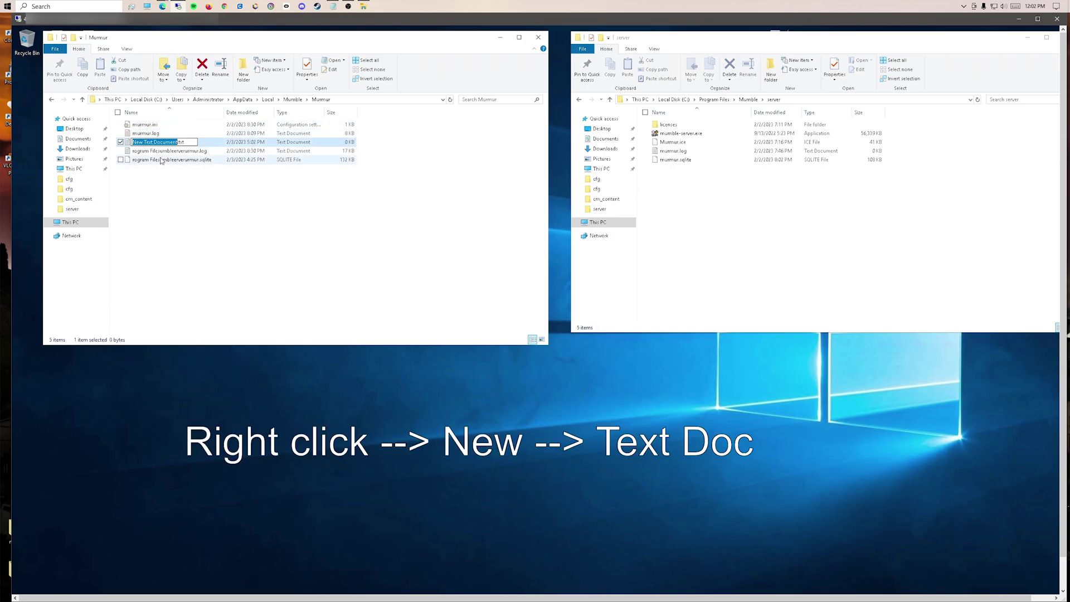
type("murmur.ini")
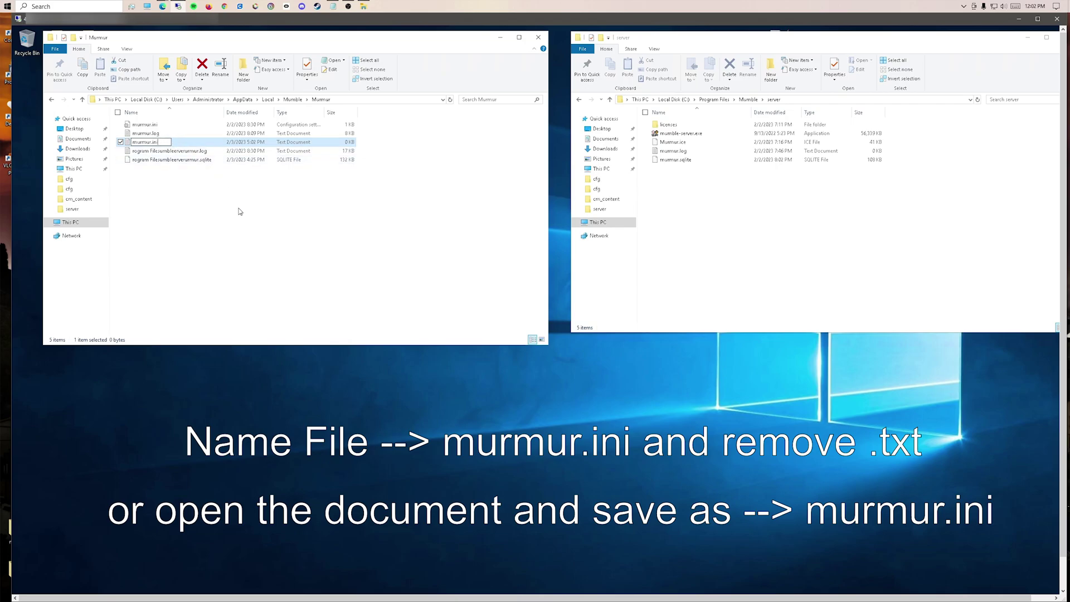
key("Escape")
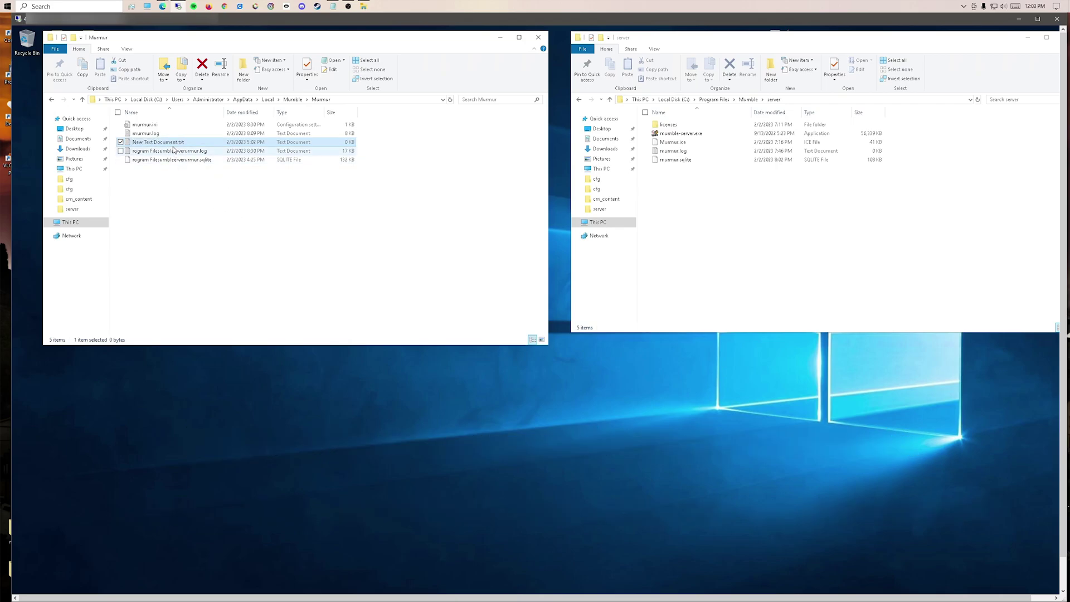
key("Delete")
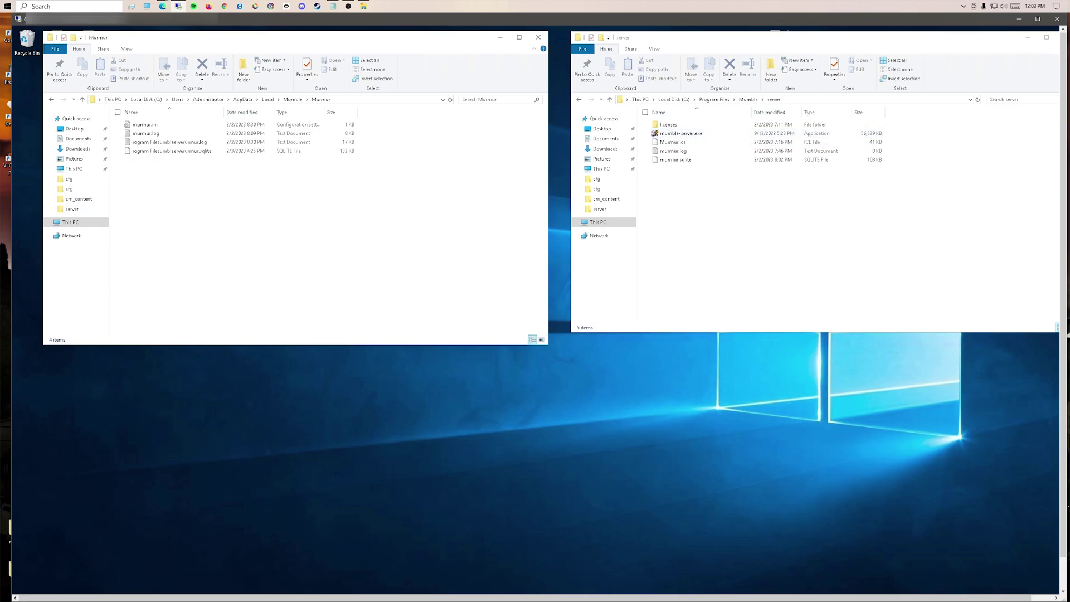
- Centre the Notepad document holding the Murmur settings, port=64738 through registerLocation=US, and review it
left_click(333, 6)
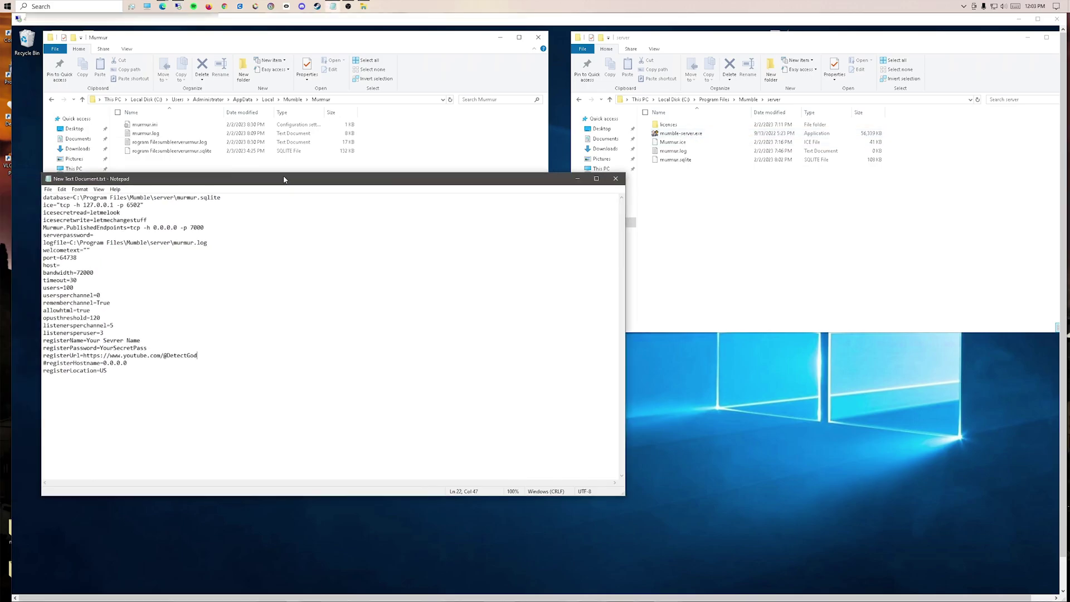
left_click_drag(283, 174, 533, 190)
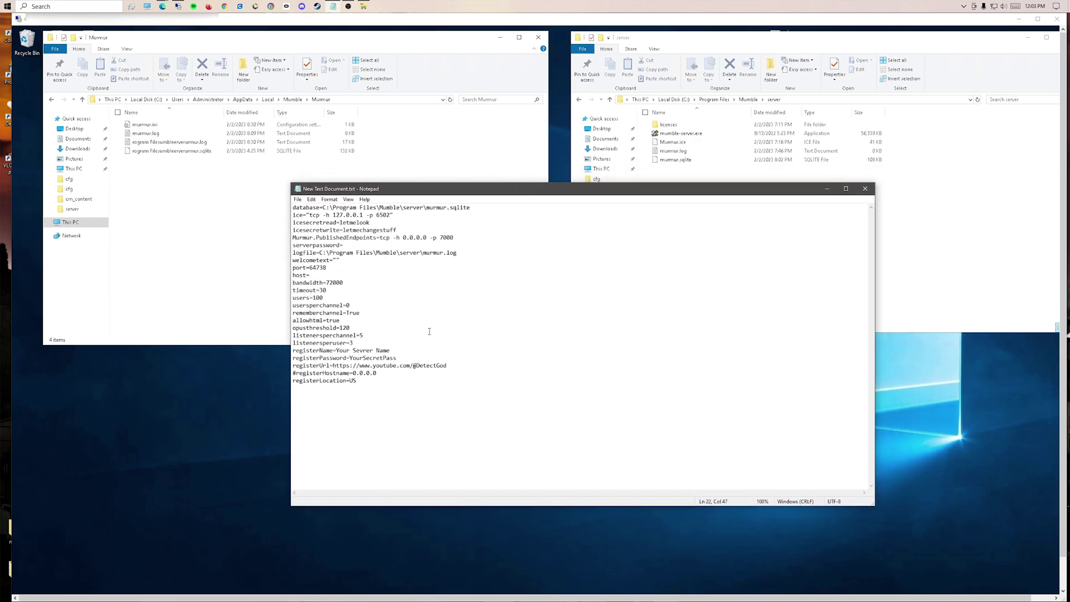
left_click_drag(435, 411, 299, 206)
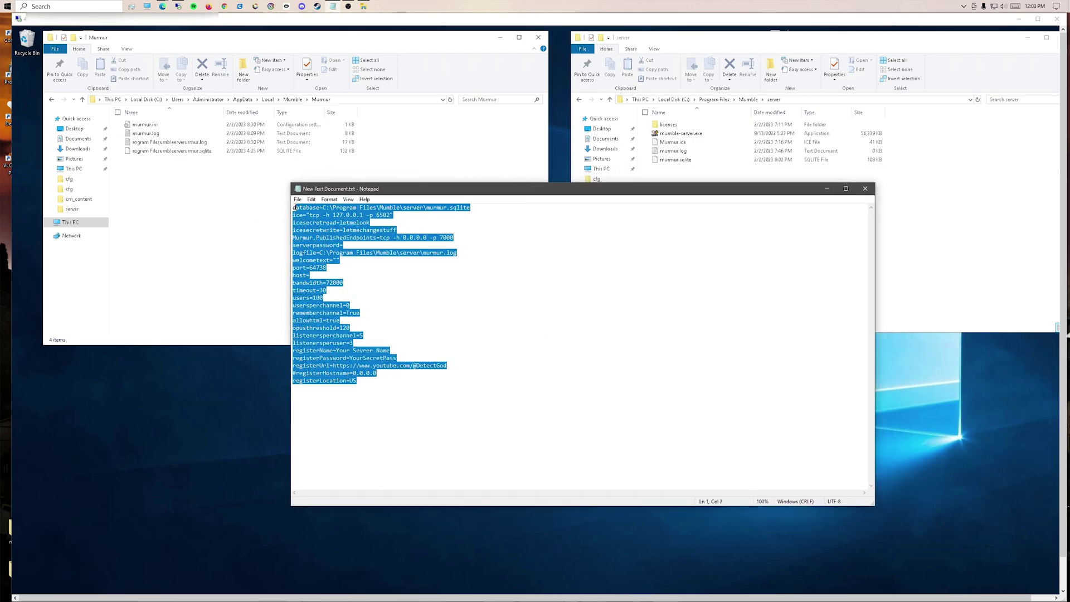
left_click(400, 286)
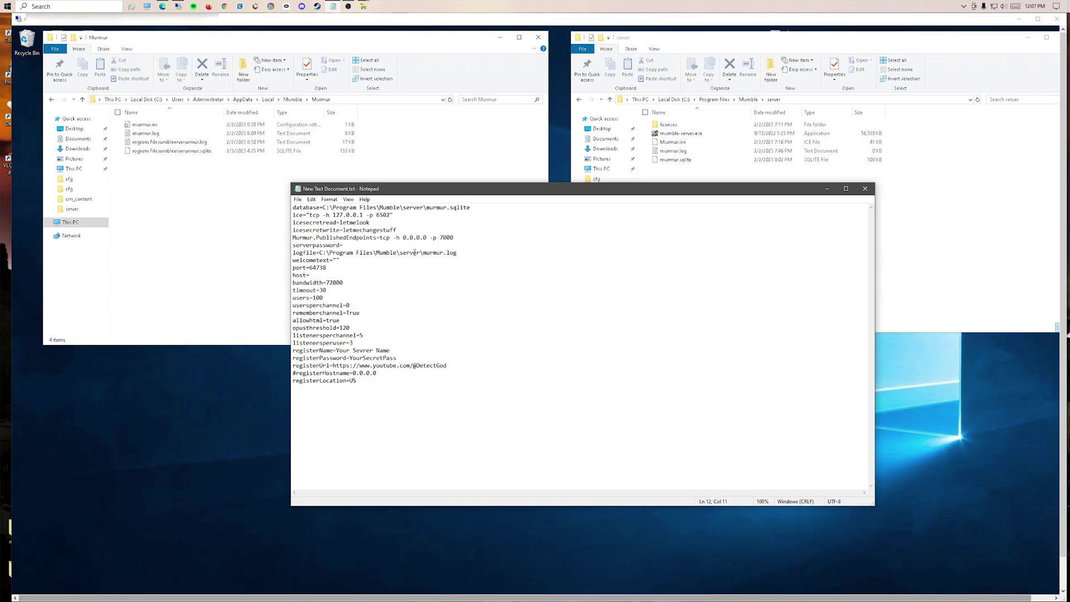
mouse_move(163, 7)
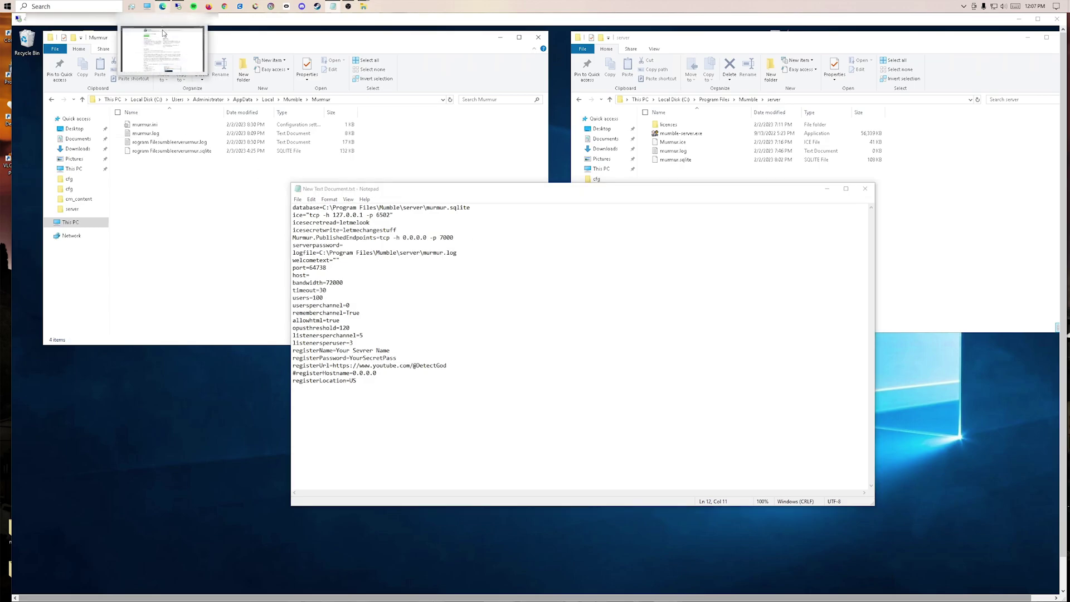
left_click(164, 33)
scroll(413, 227, "down", 10)
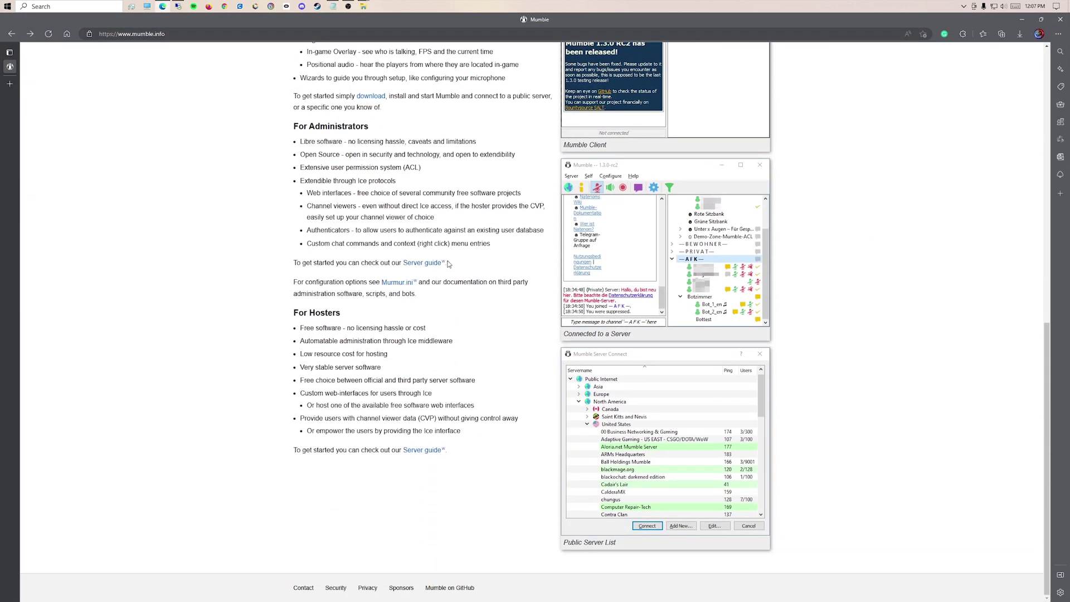
left_click(394, 288)
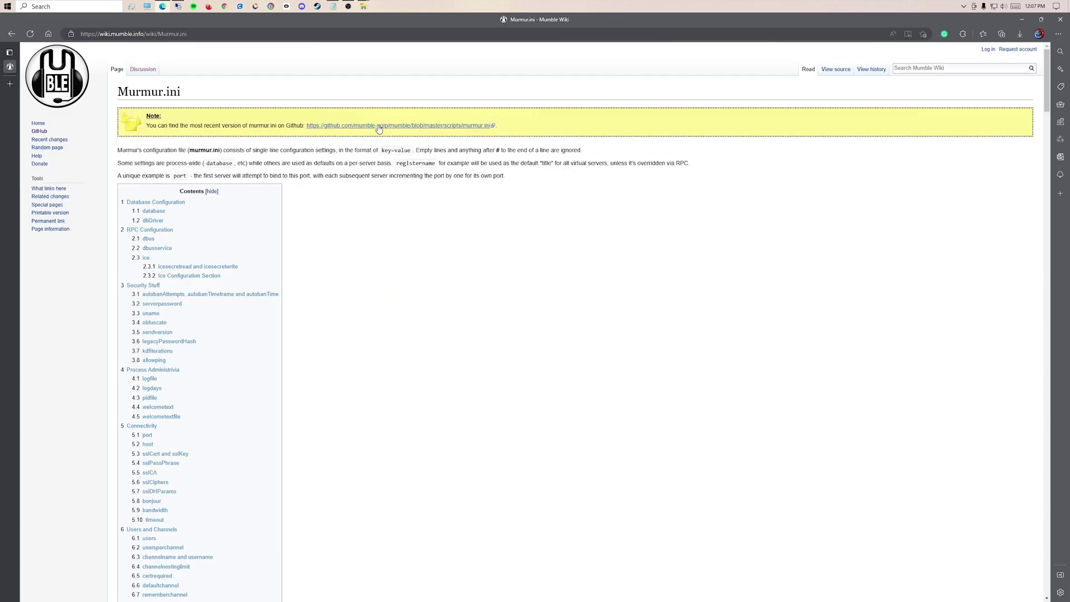
left_click(428, 126)
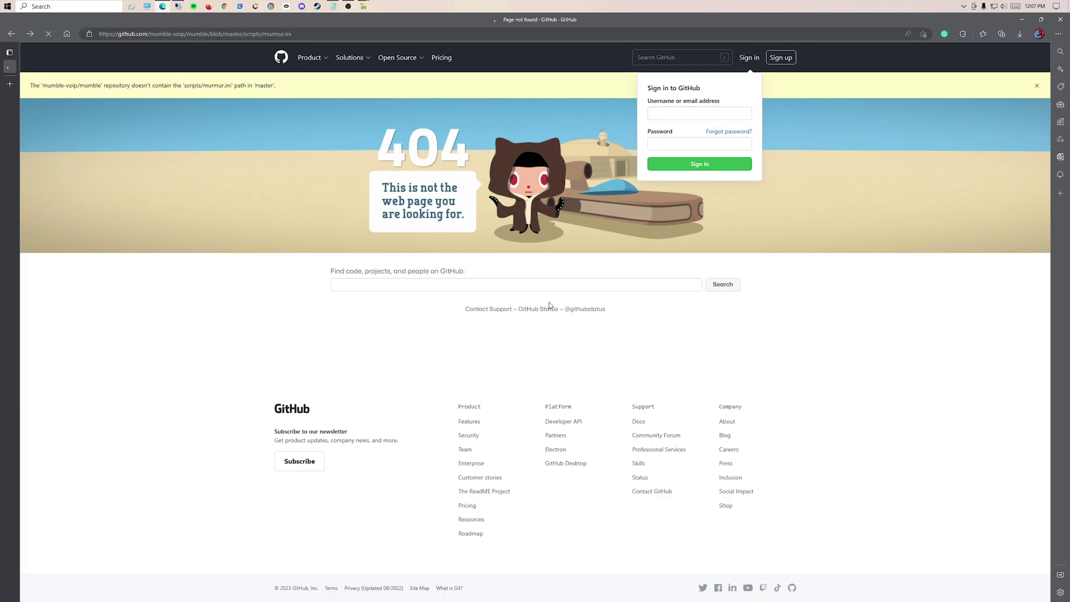
key("alt+Left")
scroll(303, 177, "down", 3)
scroll(335, 191, "down", 7)
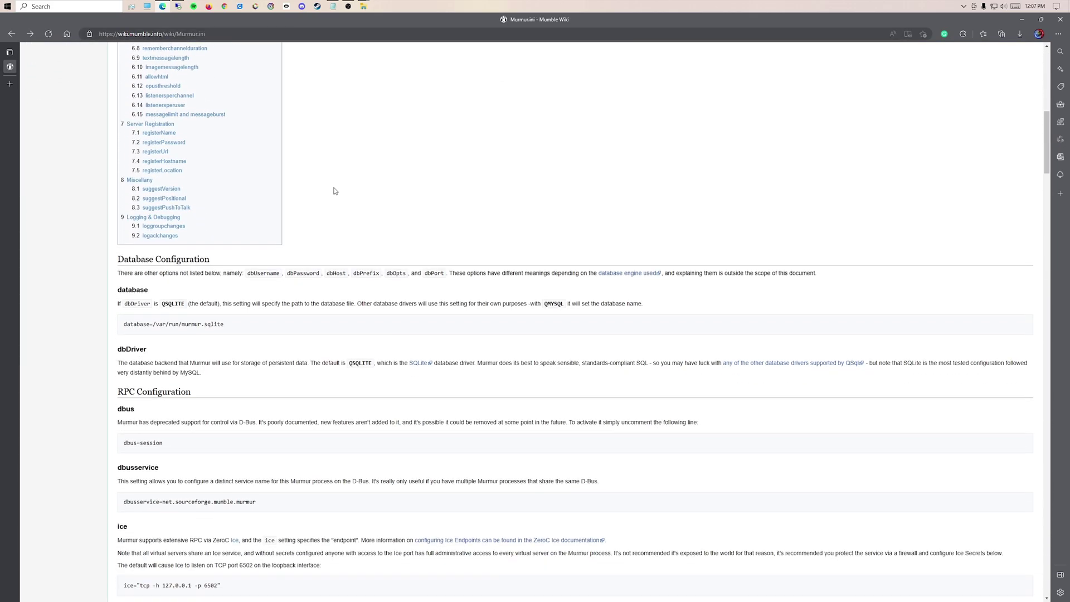
scroll(279, 191, "up", 6)
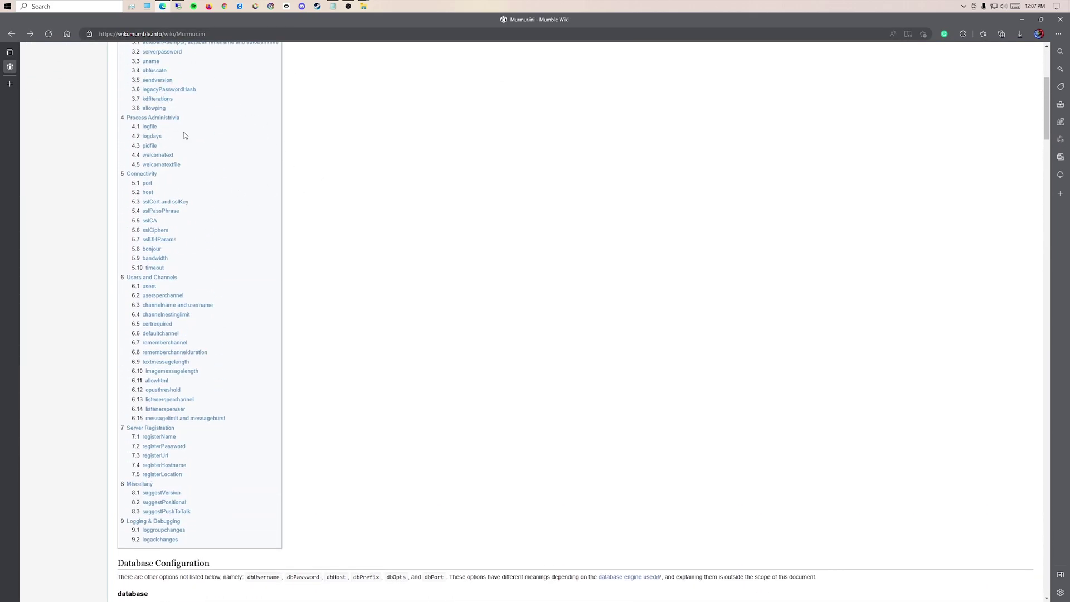
scroll(335, 222, "down", 15)
scroll(358, 224, "down", 20)
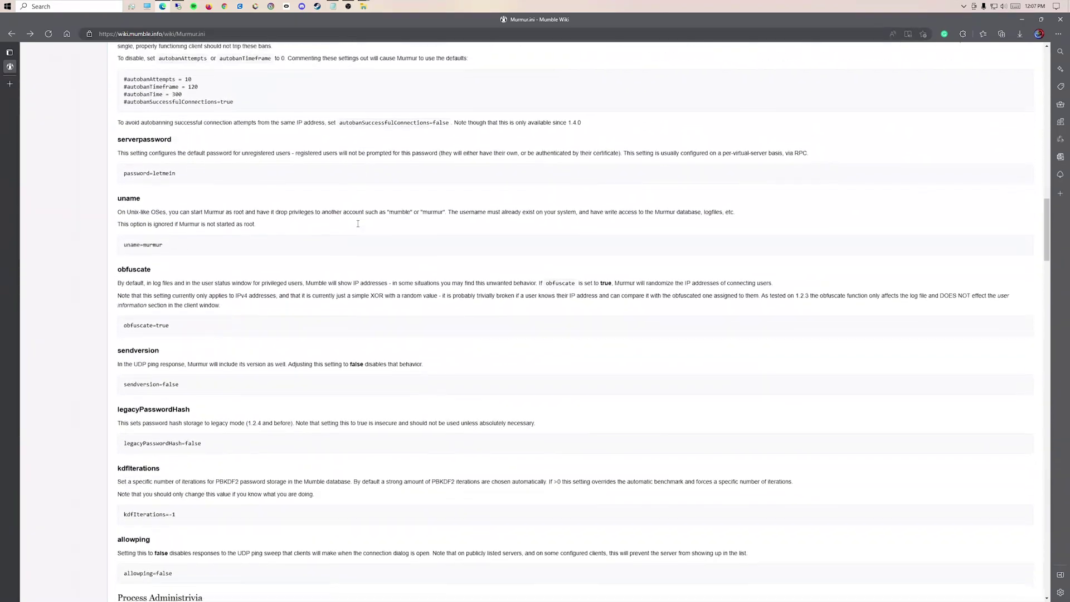
scroll(408, 245, "down", 12)
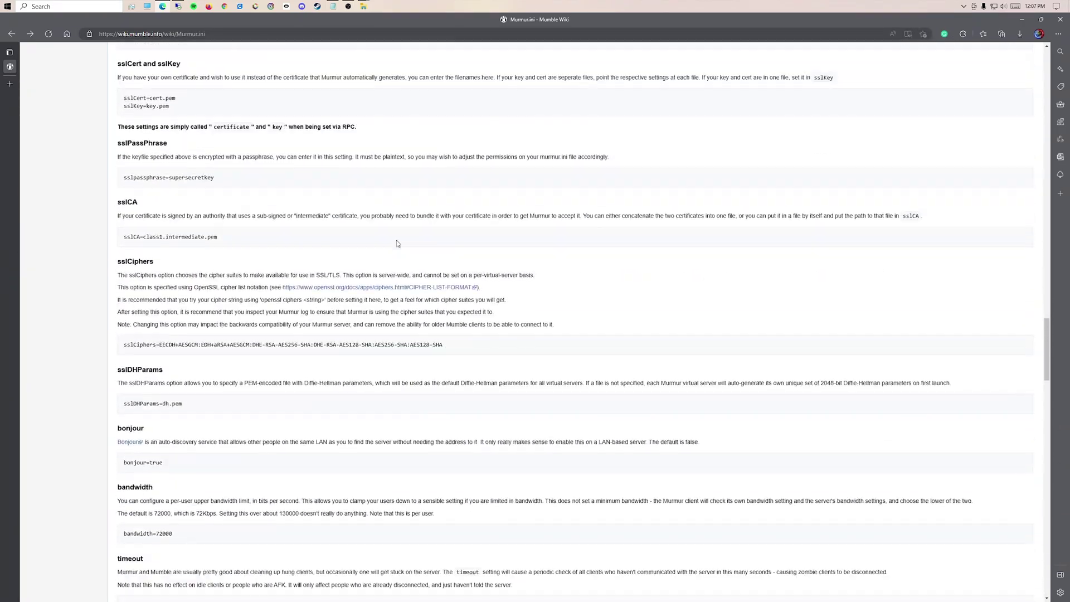
scroll(391, 254, "down", 12)
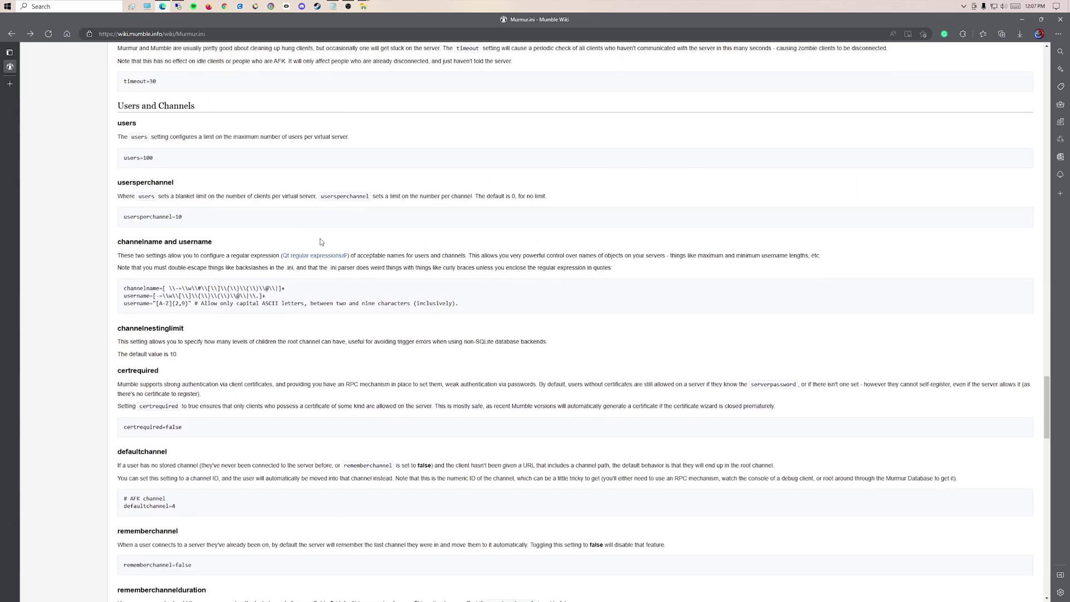
scroll(259, 217, "down", 12)
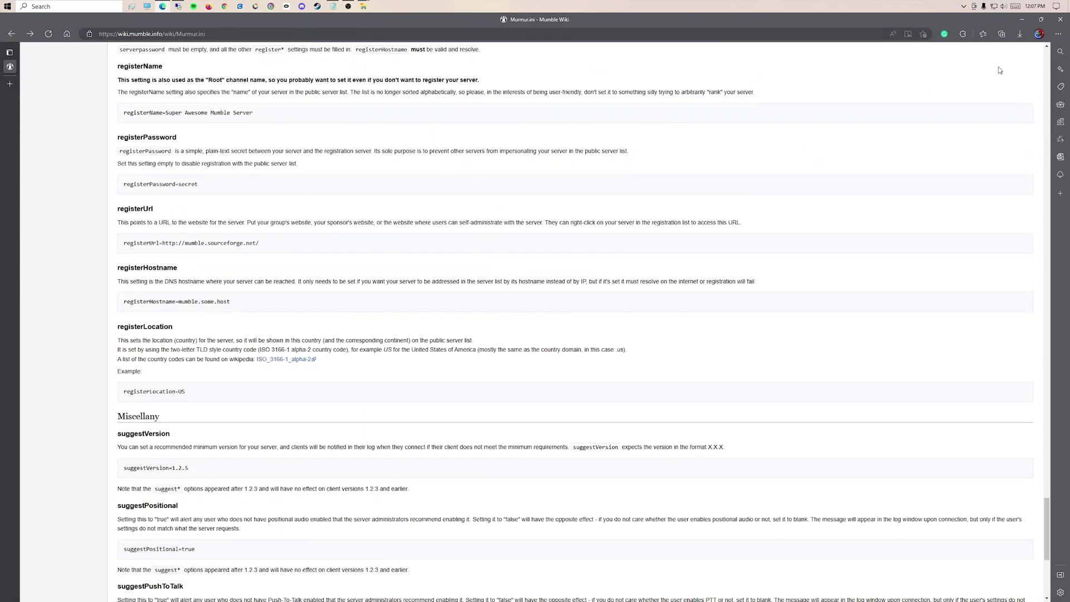
left_click(1028, 19)
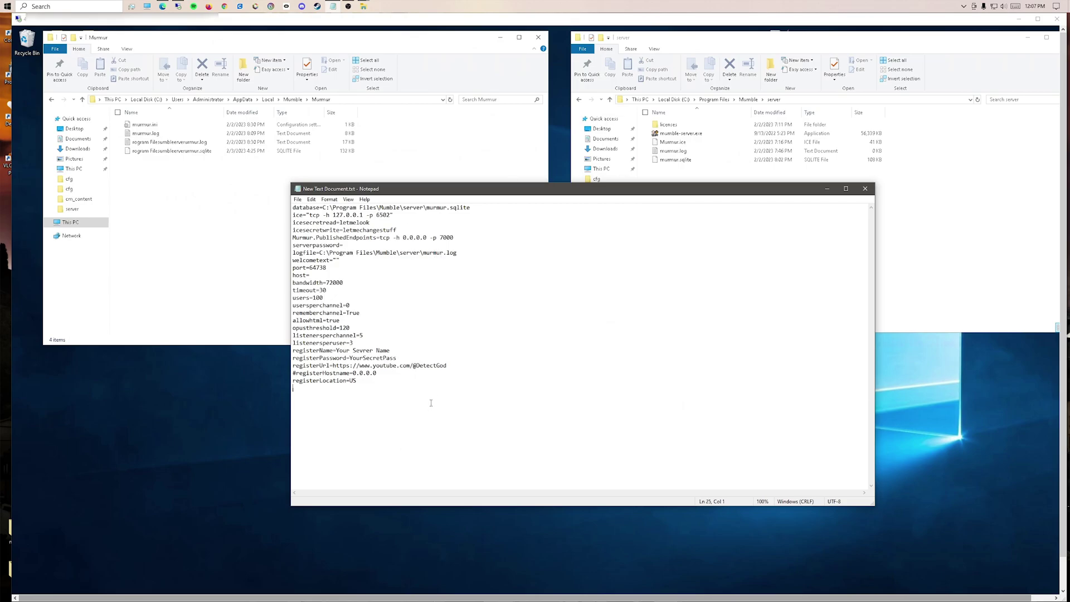
- Review registerHostname 0.0.0.0, the placeholder server name and registration password, then minimize Notepad
key("shift+Up")
key("shift+Up")
key("shift+Up")
key("shift+Up")
key("shift+Up")
key("shift+Up")
key("shift+Up")
key("shift+Up")
key("shift+Up")
key("shift+Up")
key("shift+Up")
key("shift+Up")
key("shift+Up")
key("shift+Up")
key("shift+Up")
key("shift+Up")
key("shift+Up")
key("shift+Up")
key("shift+Up")
key("shift+Up")
key("shift+Down")
key("shift+Down")
key("shift+Down")
key("shift+Down")
key("shift+Down")
key("shift+Down")
key("shift+Down")
key("shift+Down")
key("shift+Down")
key("shift+Down")
key("shift+Down")
key("shift+Down")
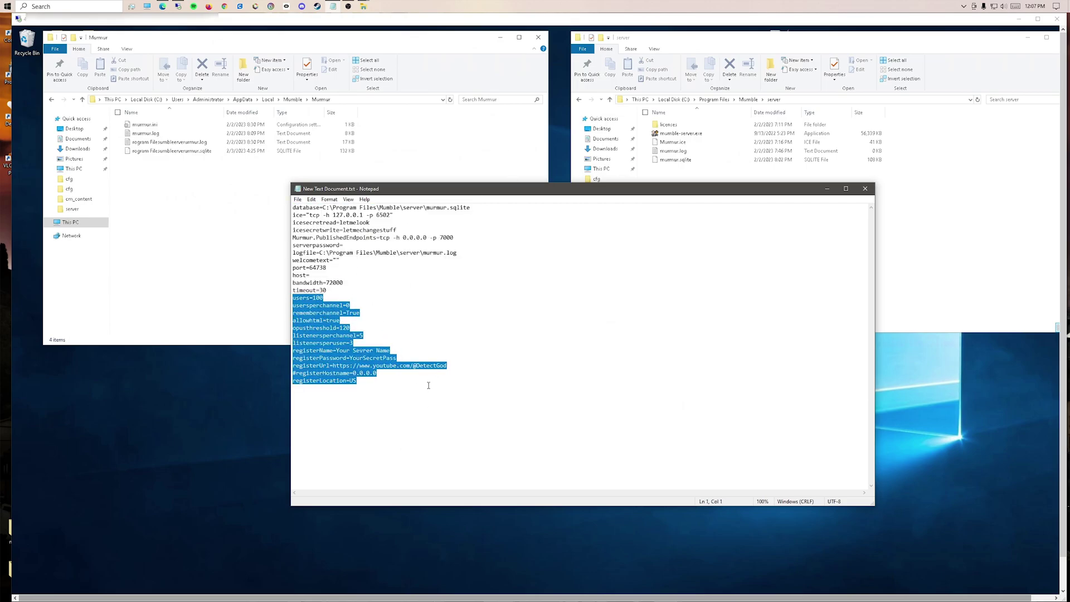
left_click(429, 385)
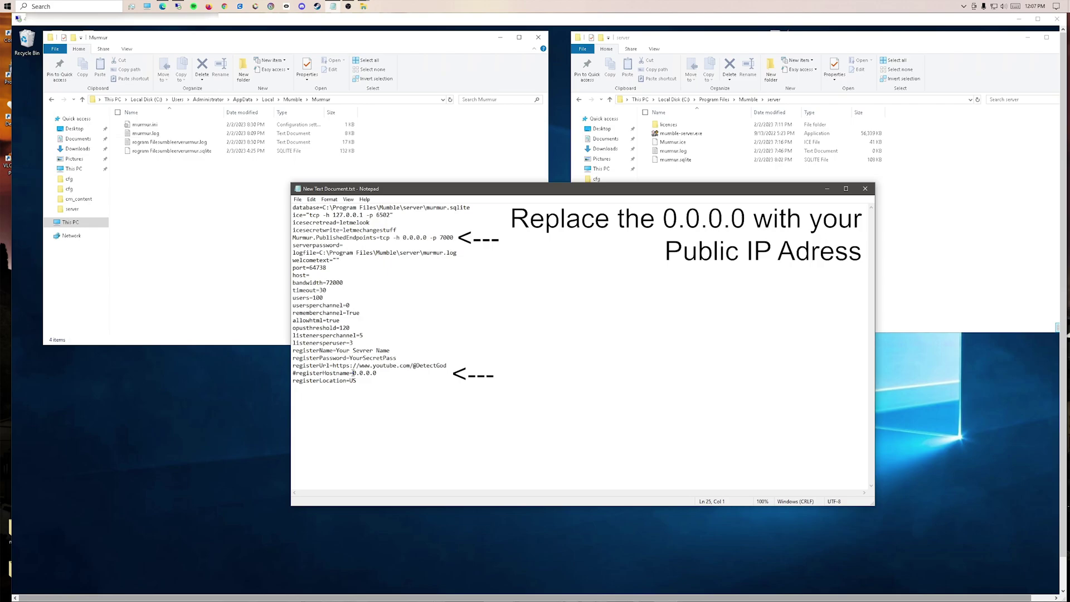
left_click_drag(355, 373, 377, 375)
left_click(382, 374)
left_click_drag(402, 351, 336, 350)
left_click_drag(397, 358, 350, 358)
left_click(356, 244)
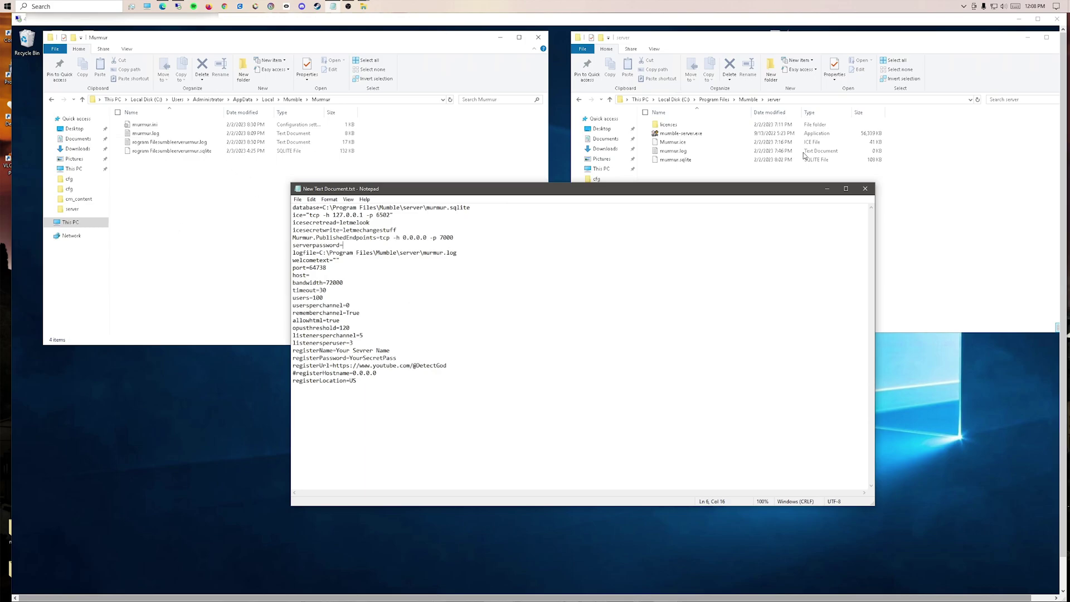
left_click(827, 189)
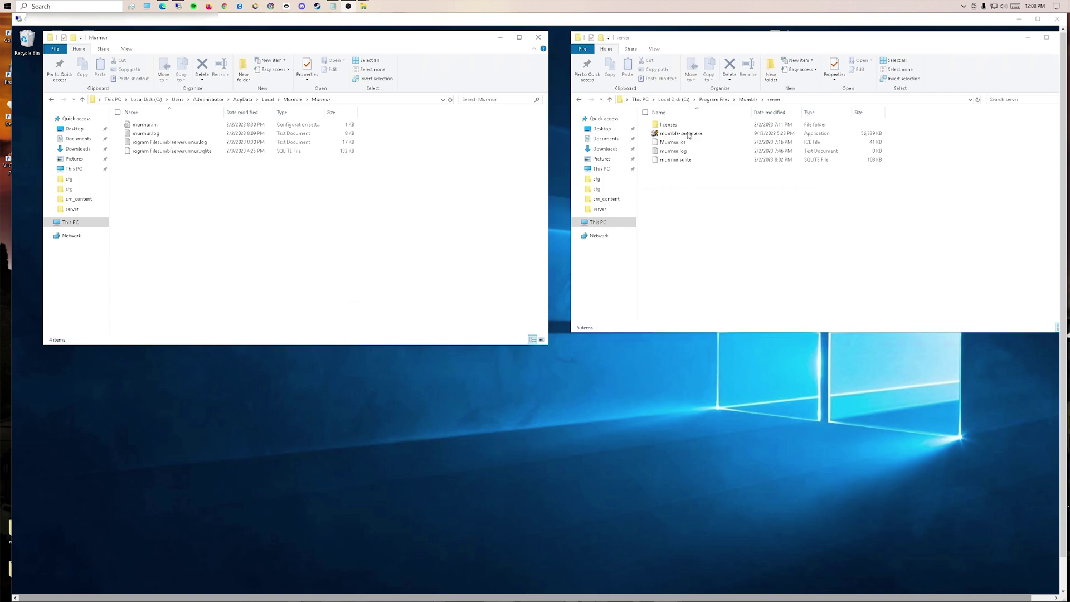
- Launch the Mumble client from the desktop, dismiss the server list, and centre its window
left_click(1018, 19)
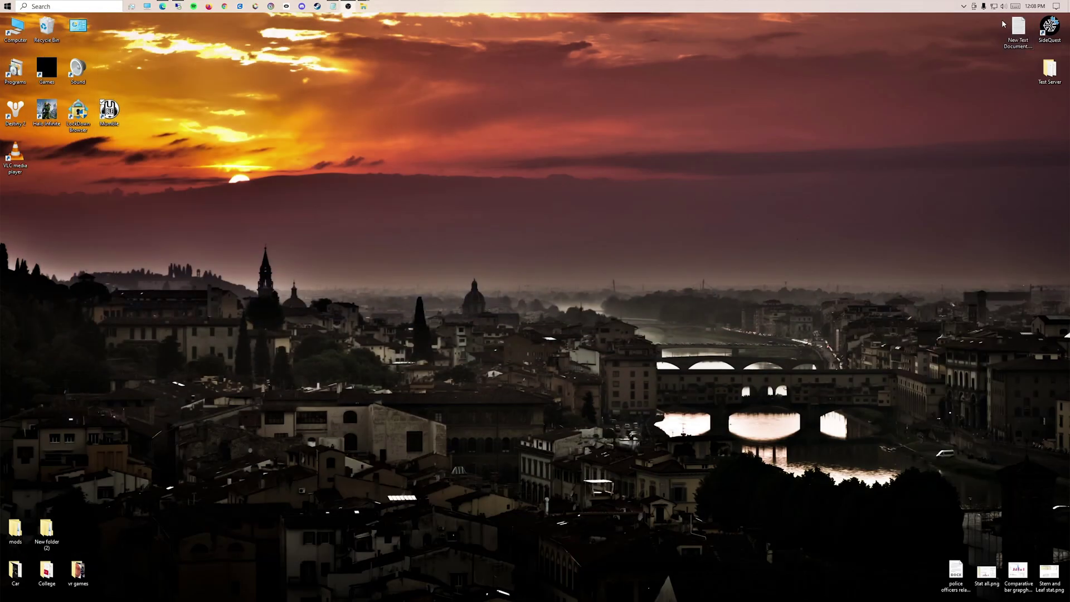
double_click(110, 112)
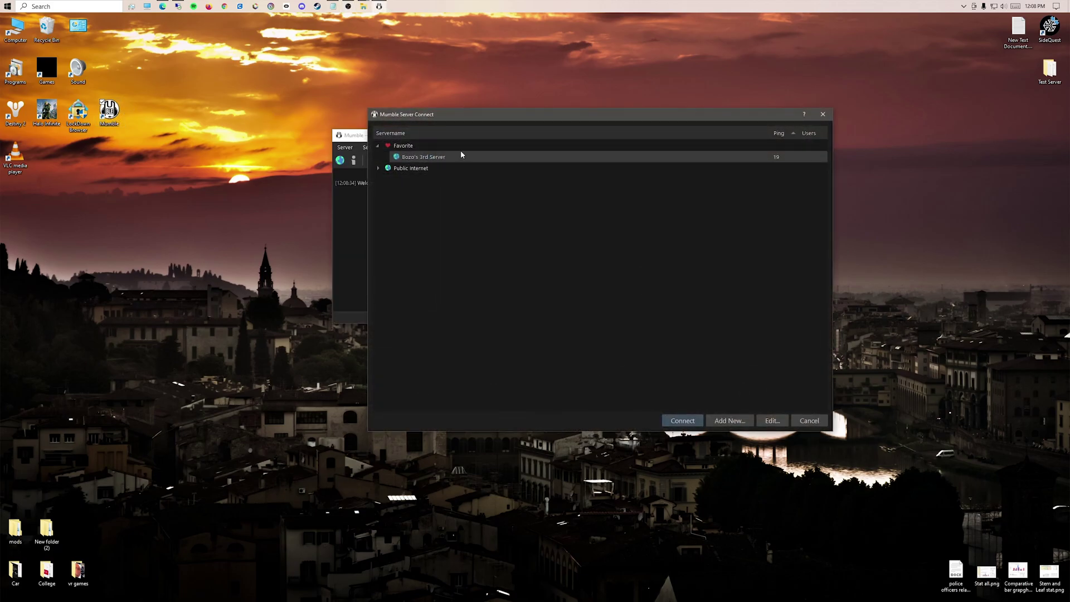
left_click(822, 114)
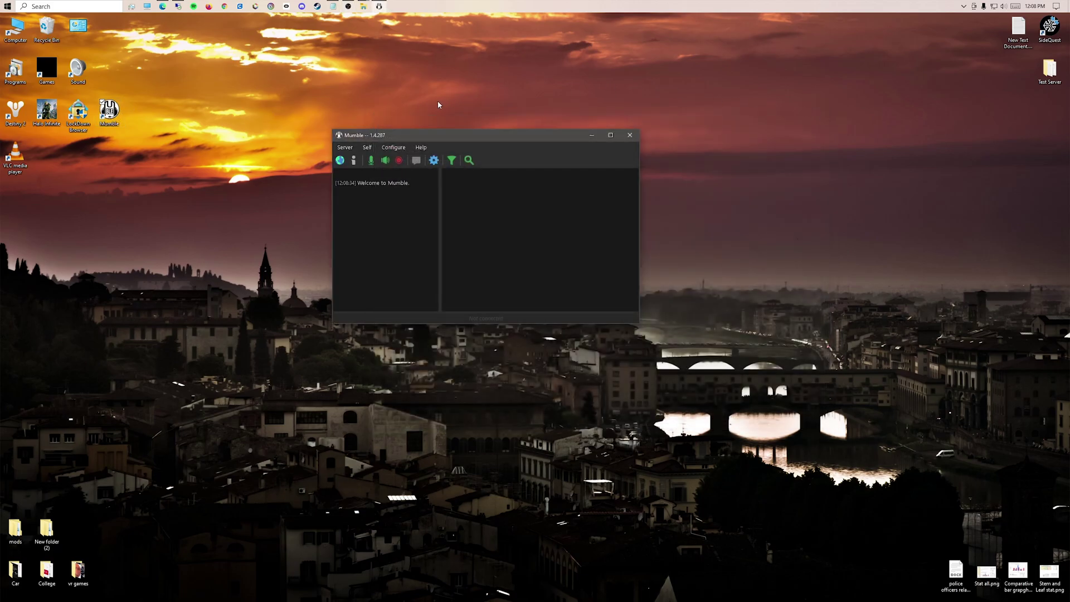
left_click_drag(423, 135, 445, 192)
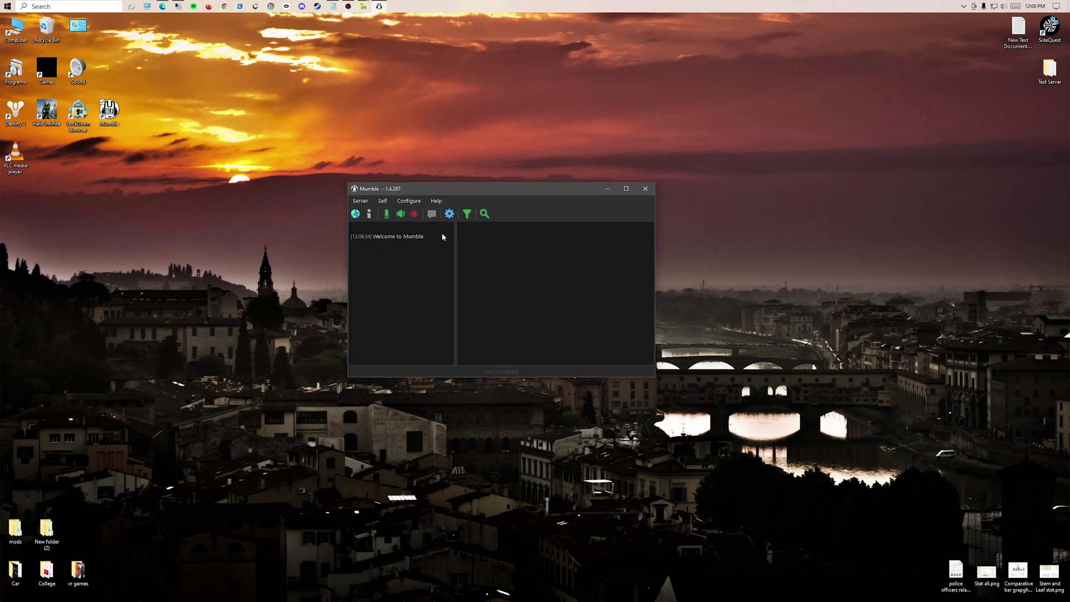
left_click(423, 202)
left_click(532, 244)
- Raise the positional audio maximum distance from 15.4 m to 45.4 m and apply it
left_click(450, 214)
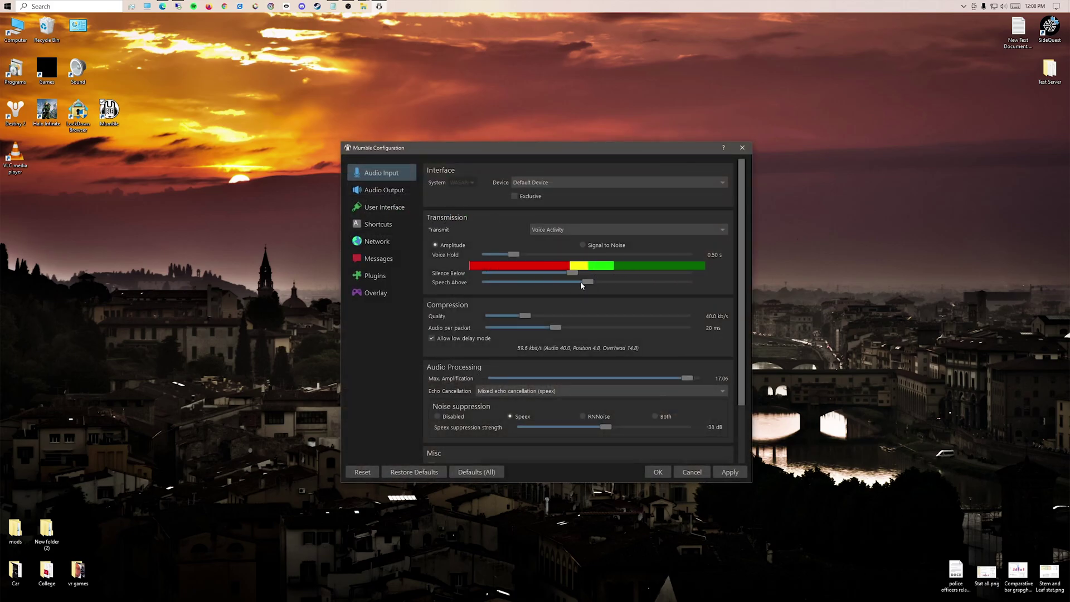
left_click(372, 193)
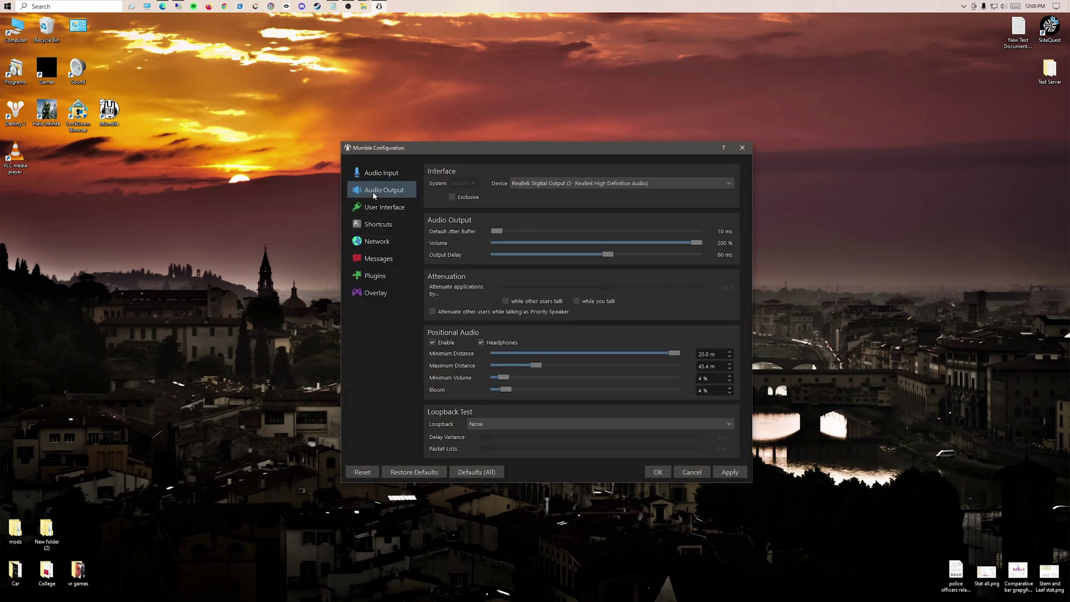
left_click(701, 366)
key("BackSpace")
type("4")
left_click(730, 472)
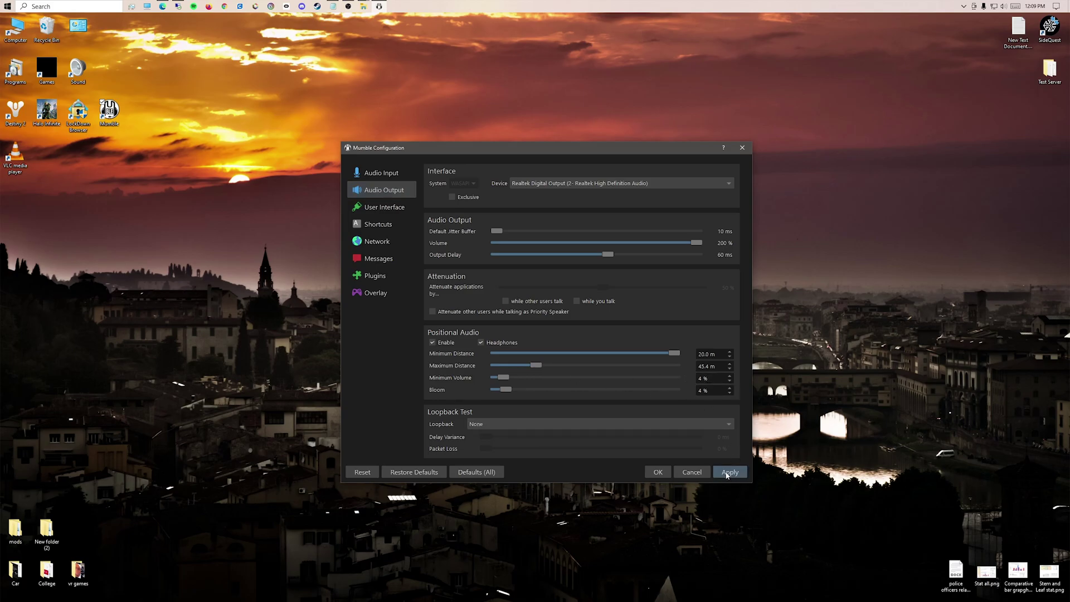
- Enable the Link plugin in the Plugins settings
left_click(377, 277)
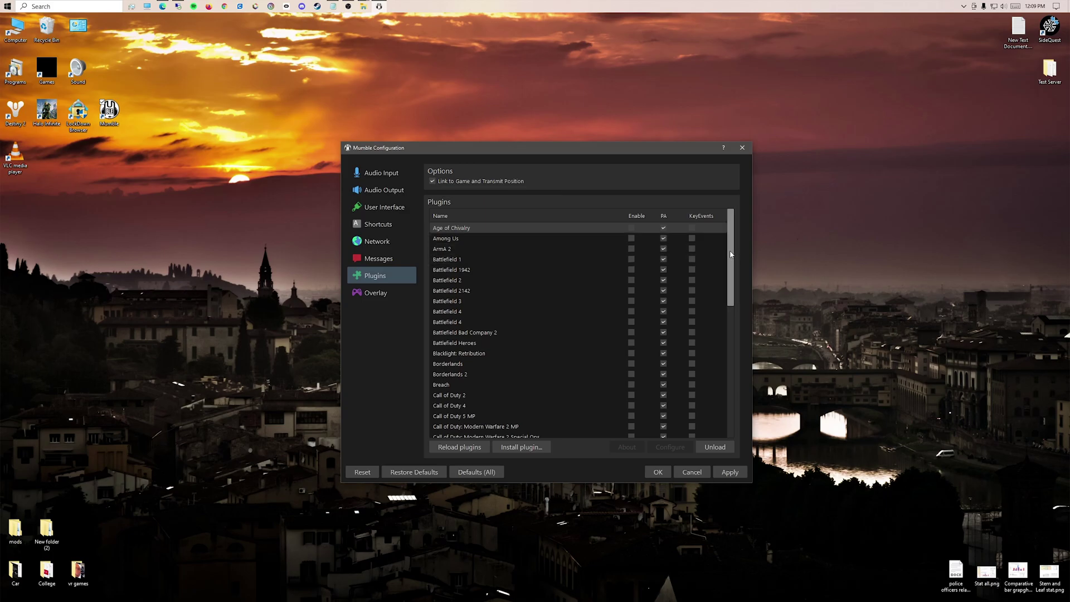
left_click_drag(731, 254, 726, 362)
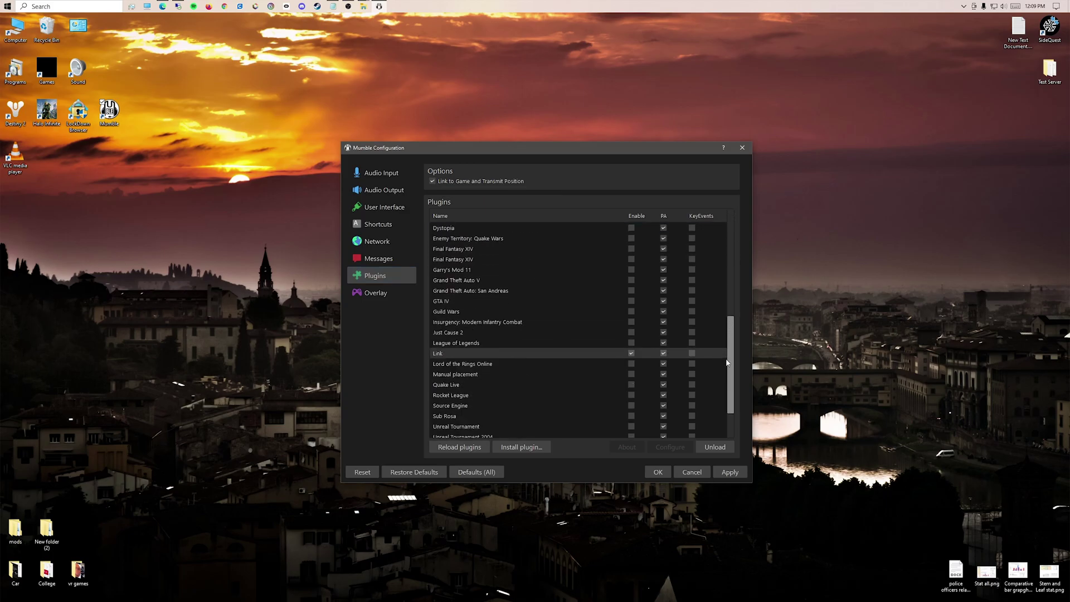
left_click(632, 353)
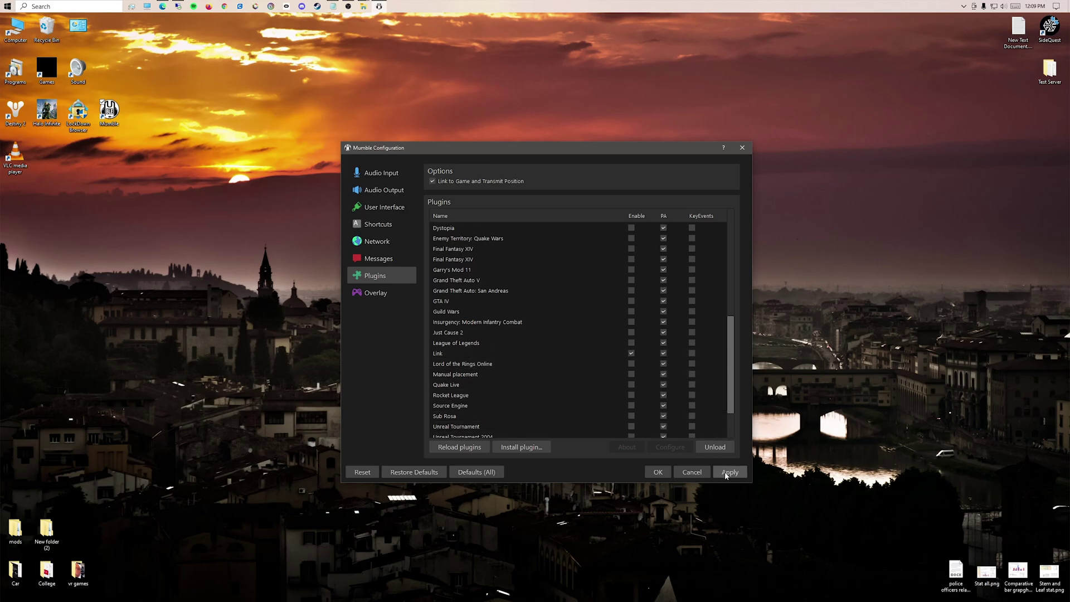
- Save and close the configuration, then start a new server entry from Server > Connect
left_click(658, 472)
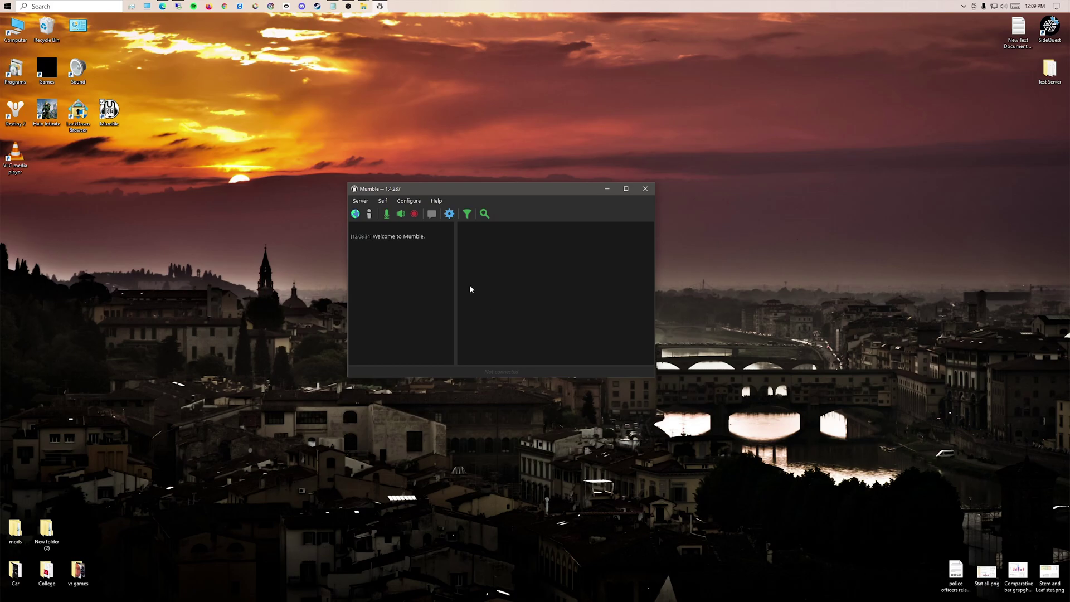
left_click(360, 202)
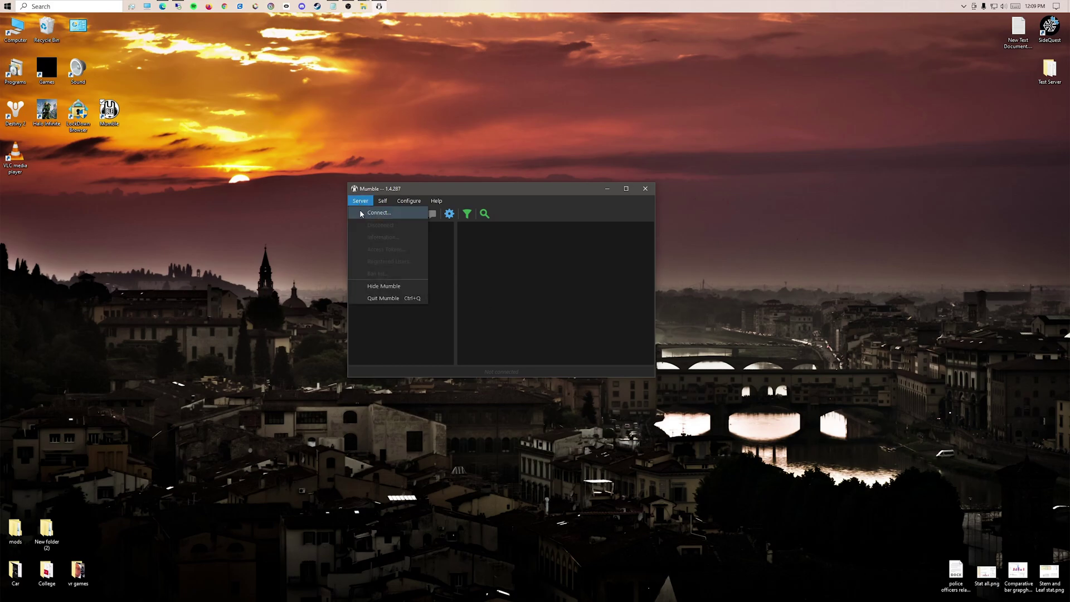
left_click(364, 213)
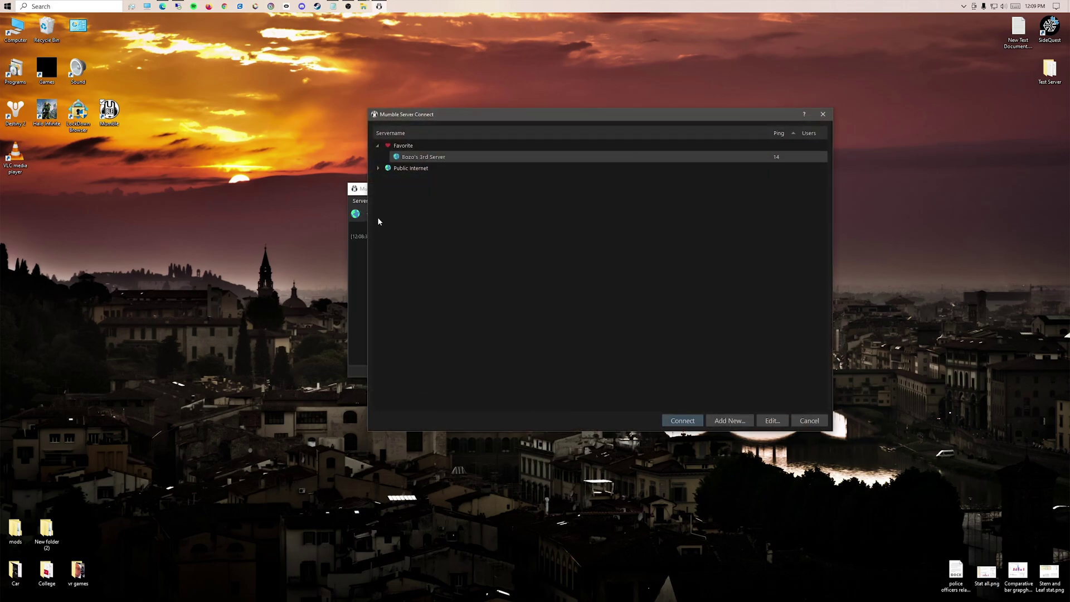
left_click(727, 422)
- Inspect the Add Server address field and the port value 64738
left_click(544, 266)
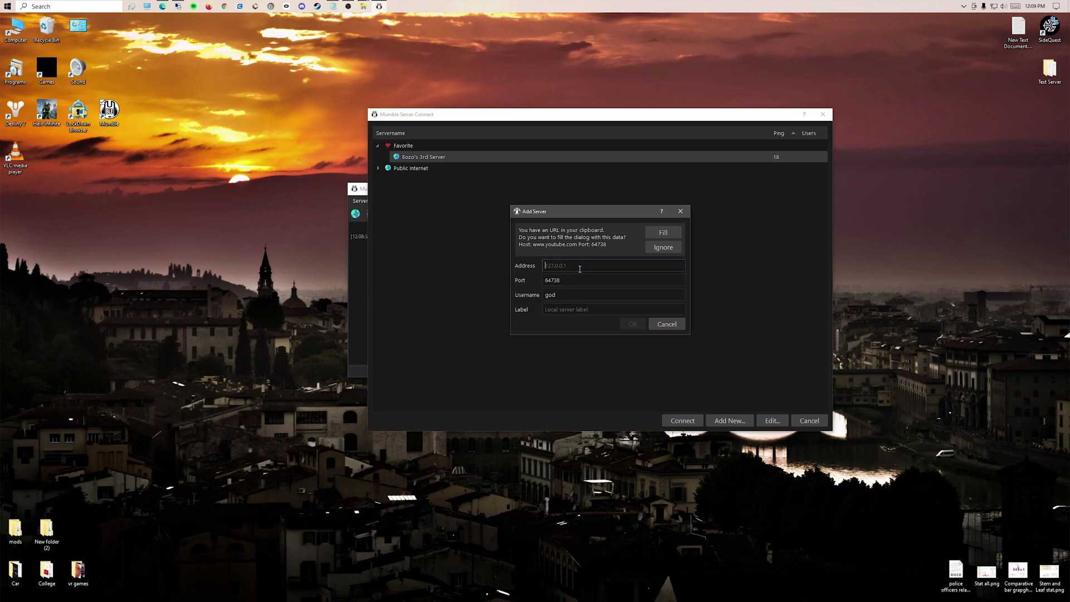
left_click(564, 280)
left_click_drag(564, 280, 541, 280)
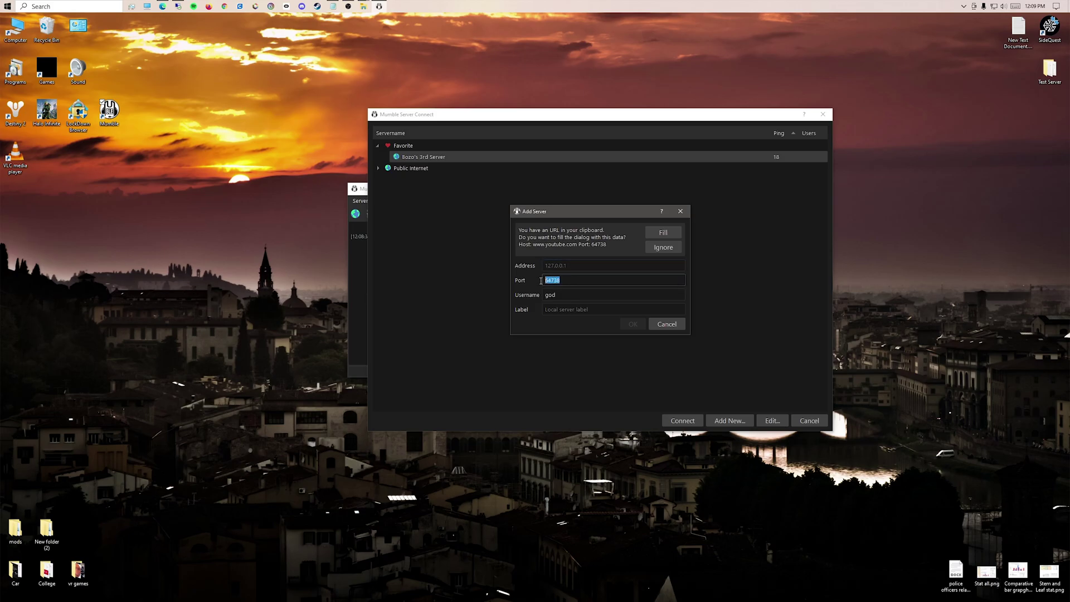
left_click(571, 280)
double_click(568, 281)
left_click(573, 281)
double_click(565, 280)
left_click(565, 281)
double_click(567, 280)
left_click(570, 280)
left_click_drag(545, 281, 560, 279)
left_click(562, 280)
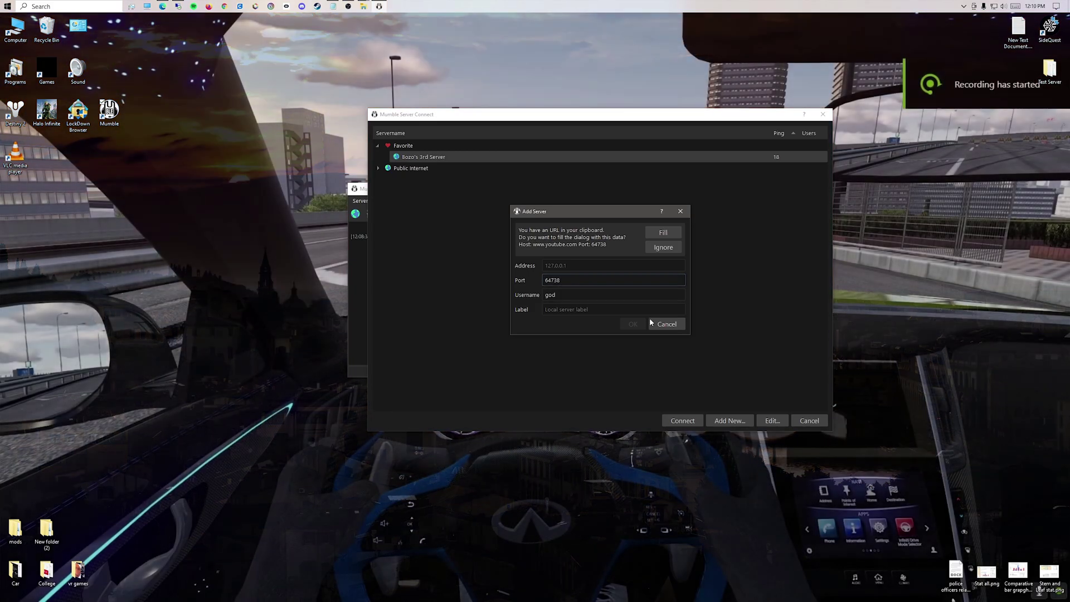
- Discard the new entry, connect to the favourite server, and check your own user's context menu
left_click(656, 324)
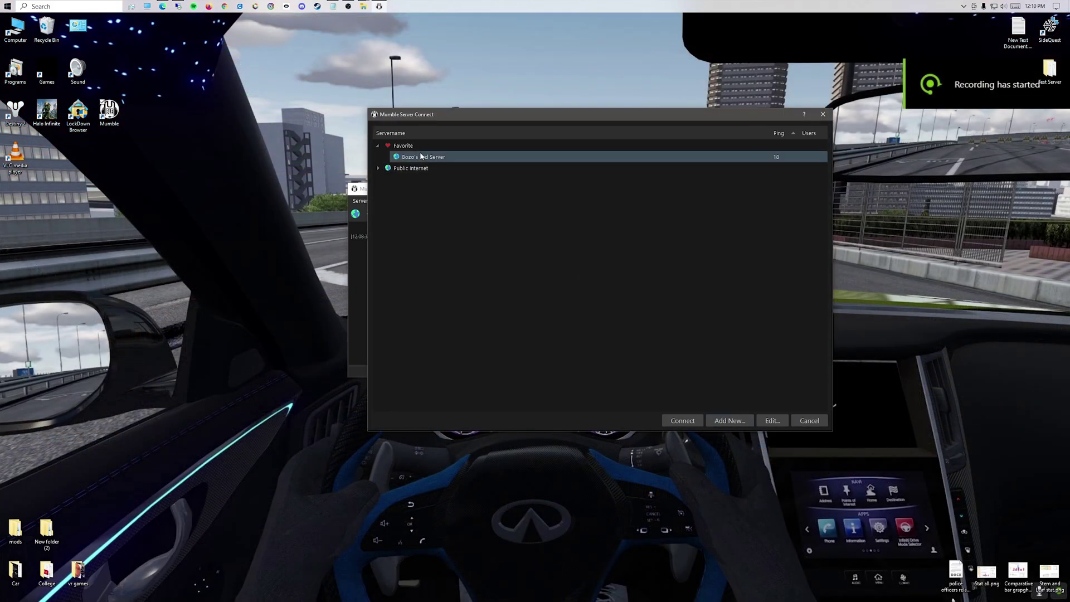
left_click(682, 420)
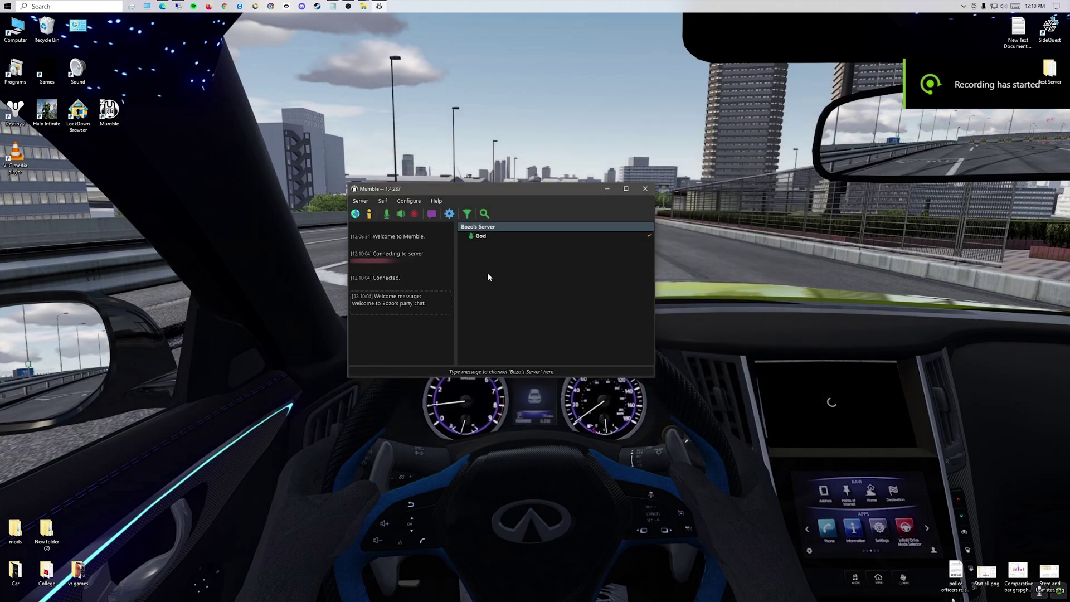
right_click(483, 236)
left_click(483, 238)
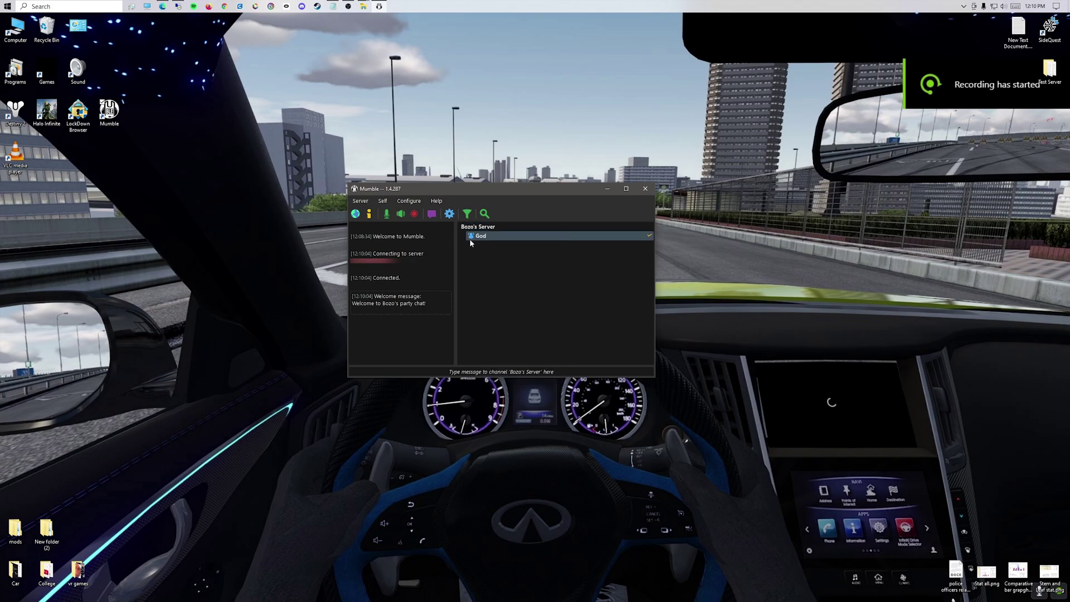
right_click(482, 236)
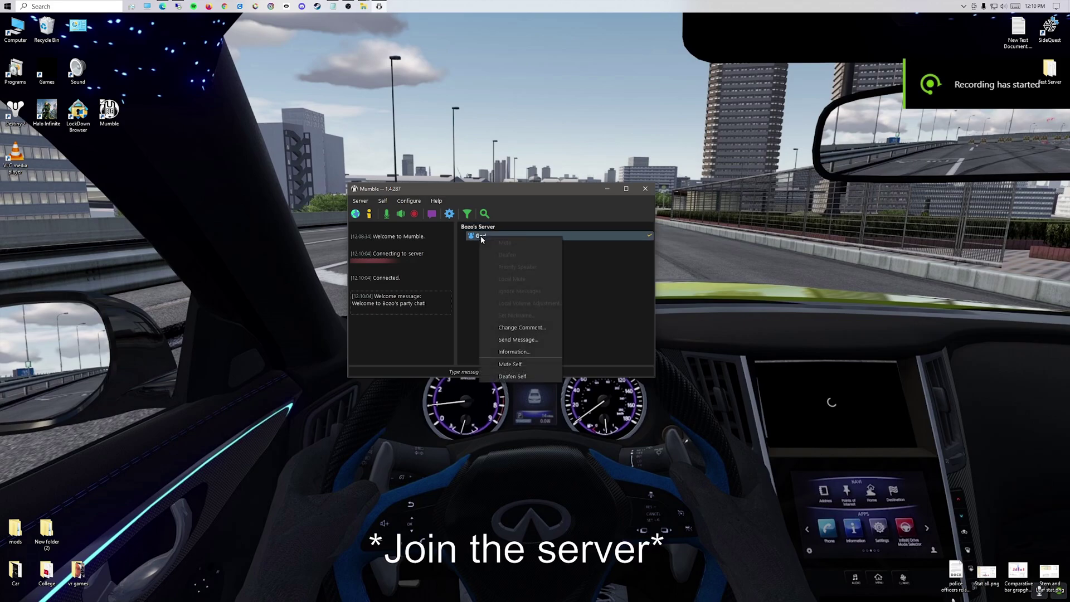
left_click(575, 320)
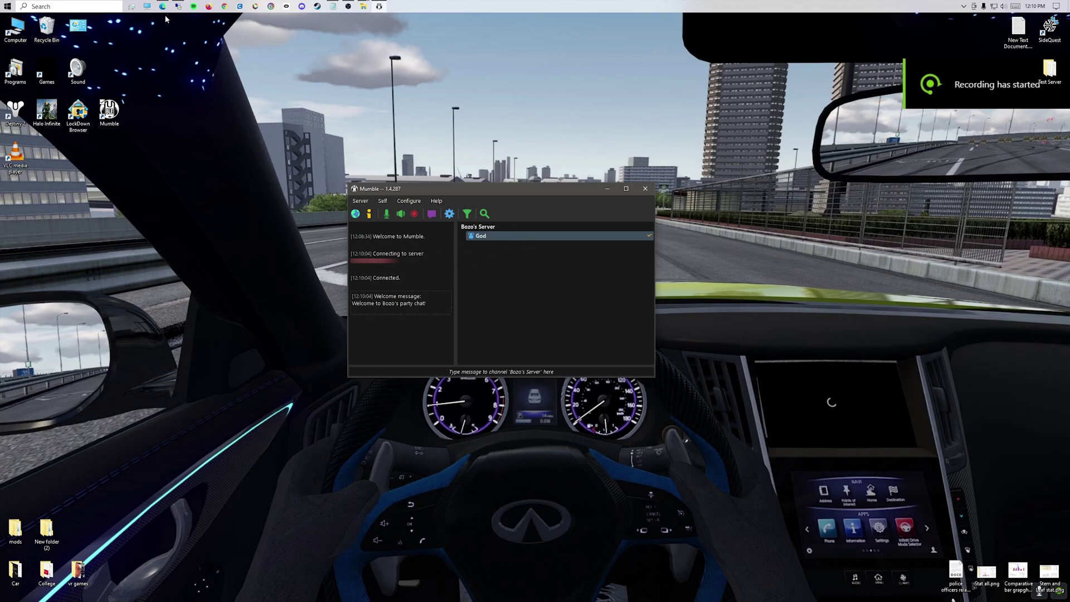
mouse_move(163, 8)
left_click(159, 32)
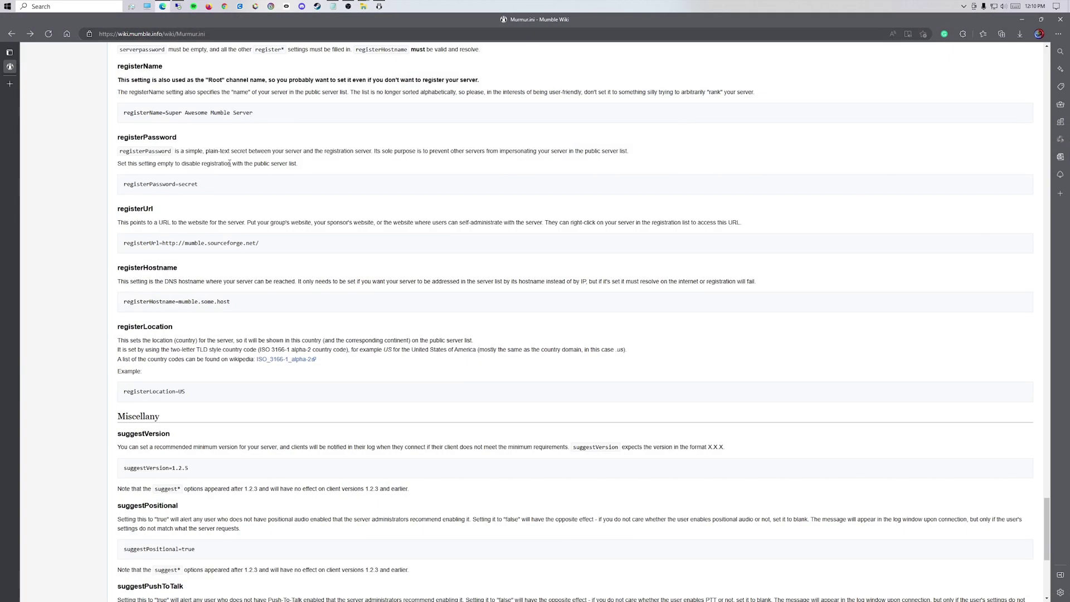
scroll(235, 168, "up", 15)
scroll(234, 168, "up", 10)
key("alt+Left")
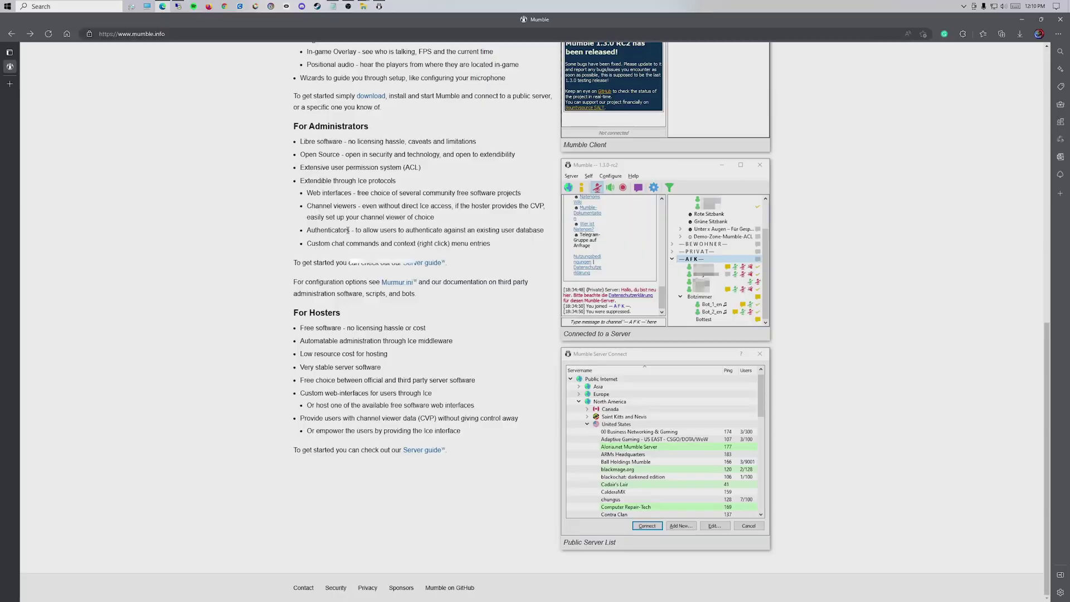
scroll(235, 168, "up", 10)
left_click(1022, 20)
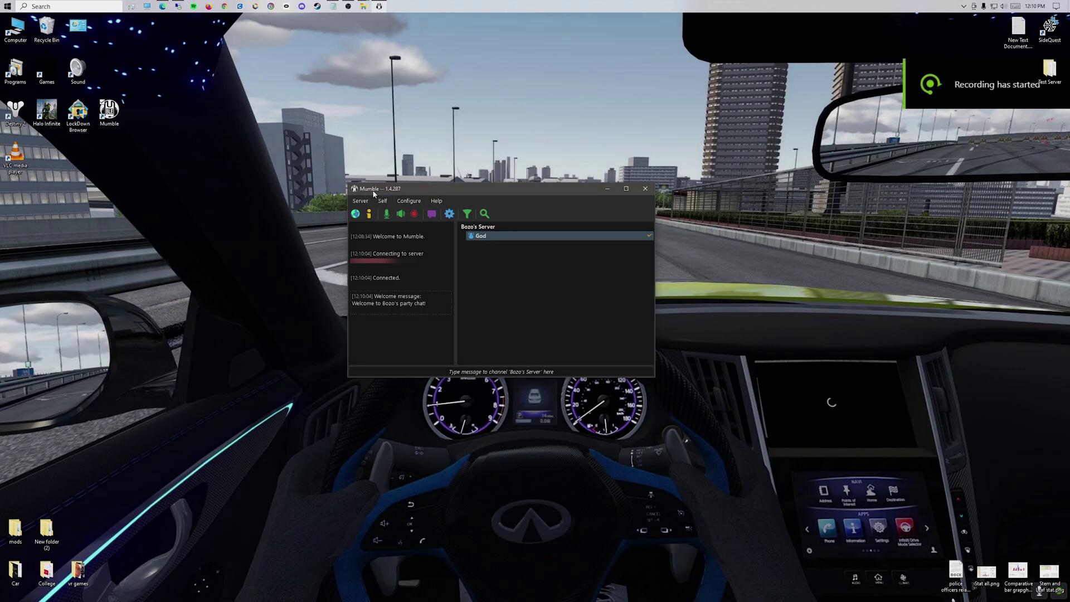
left_click(449, 214)
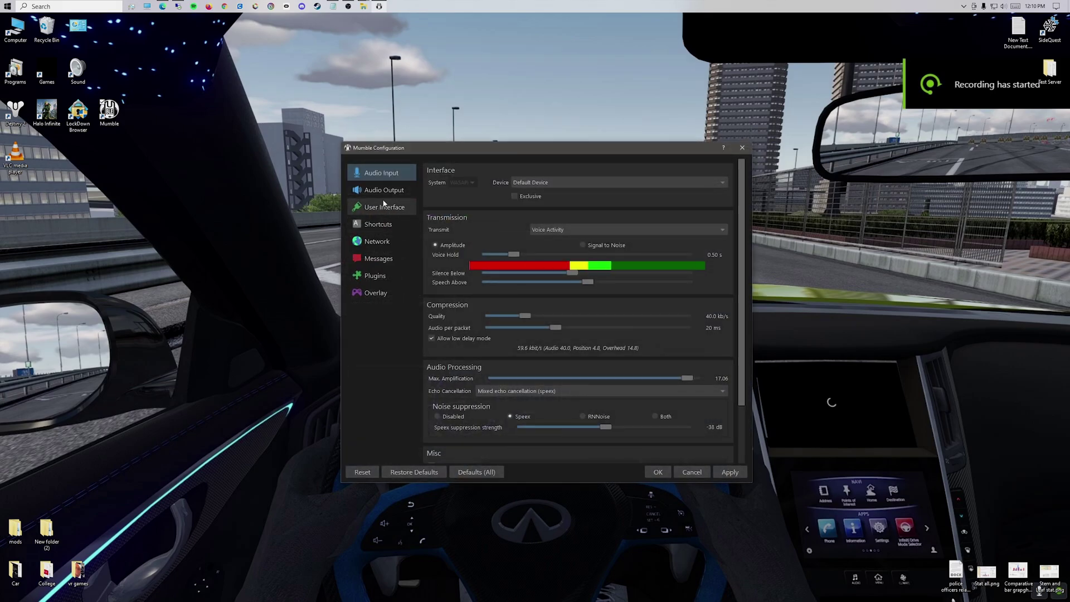
left_click(384, 190)
left_click(374, 275)
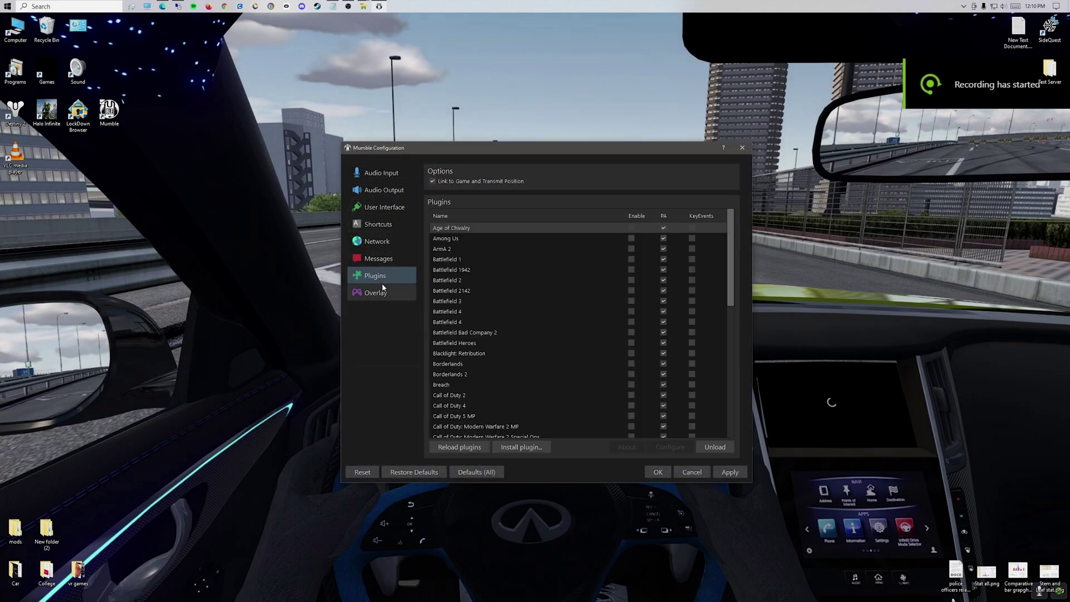
left_click(741, 148)
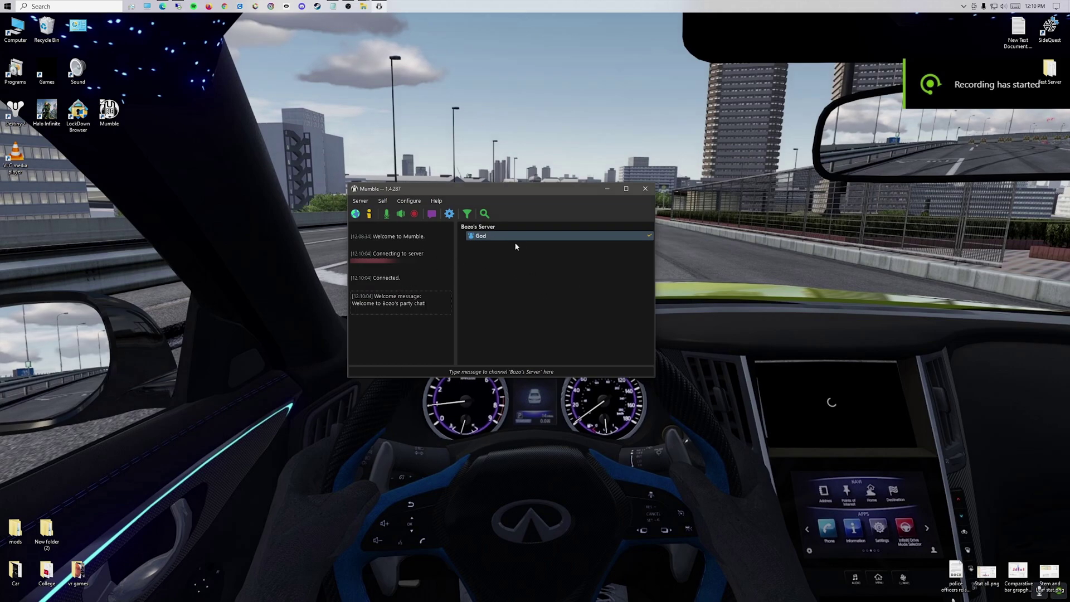
mouse_move(508, 188)
left_mouse_down()
mouse_move(489, 166)
mouse_move(494, 203)
left_mouse_up()
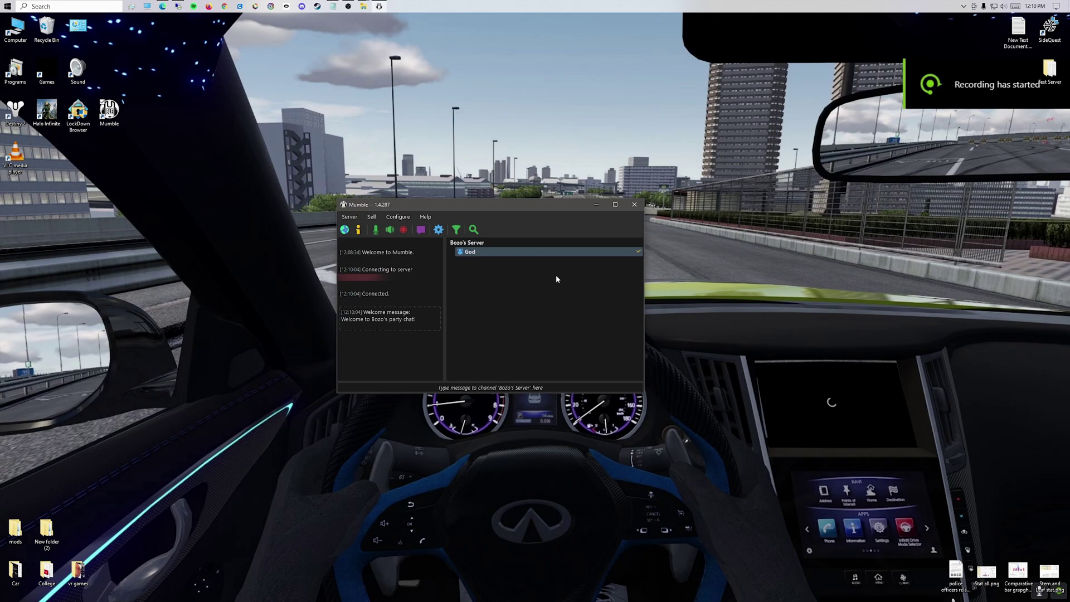
left_click_drag(499, 205, 492, 160)
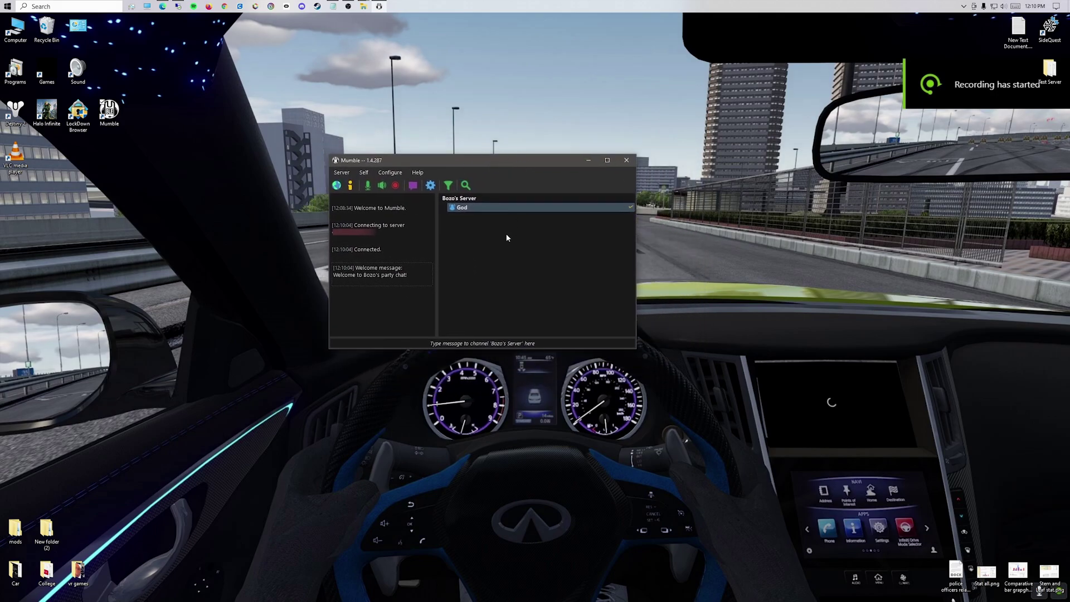